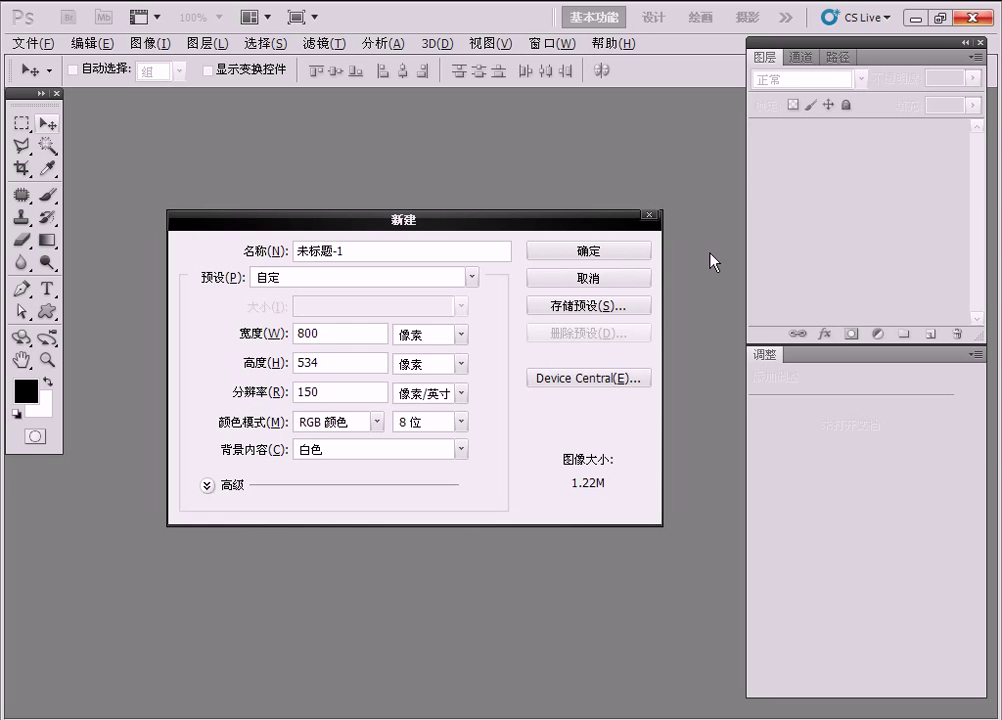
# - Create an 800×534 px, 150 ppi document and fill its background with black
pyautogui.click(637, 260)
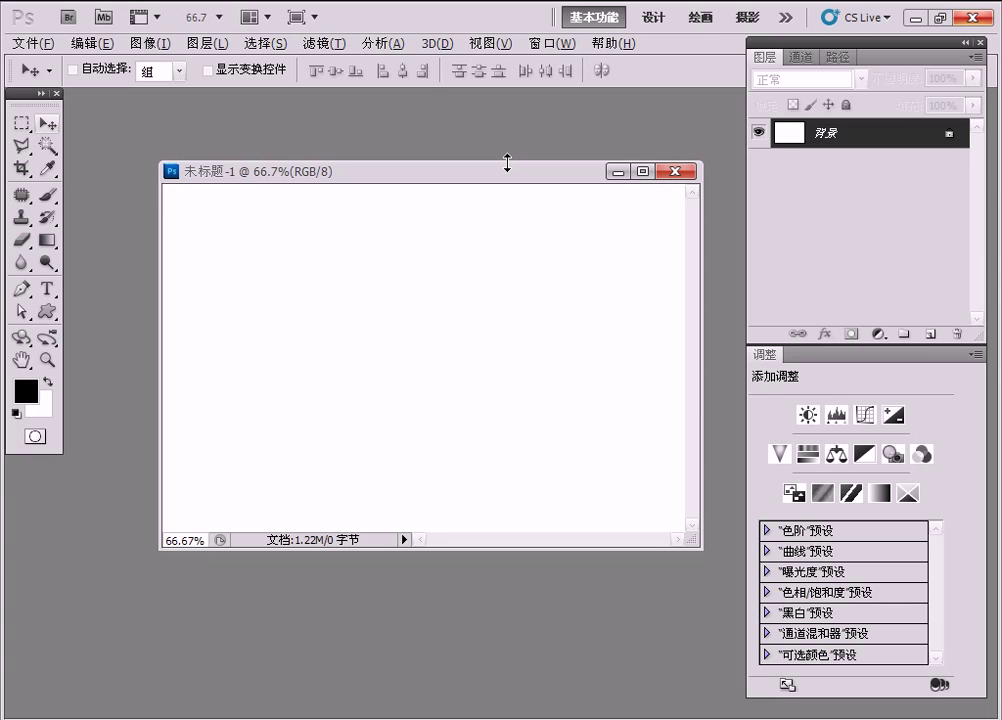
pyautogui.hotkey('alt', 'BackSpace')
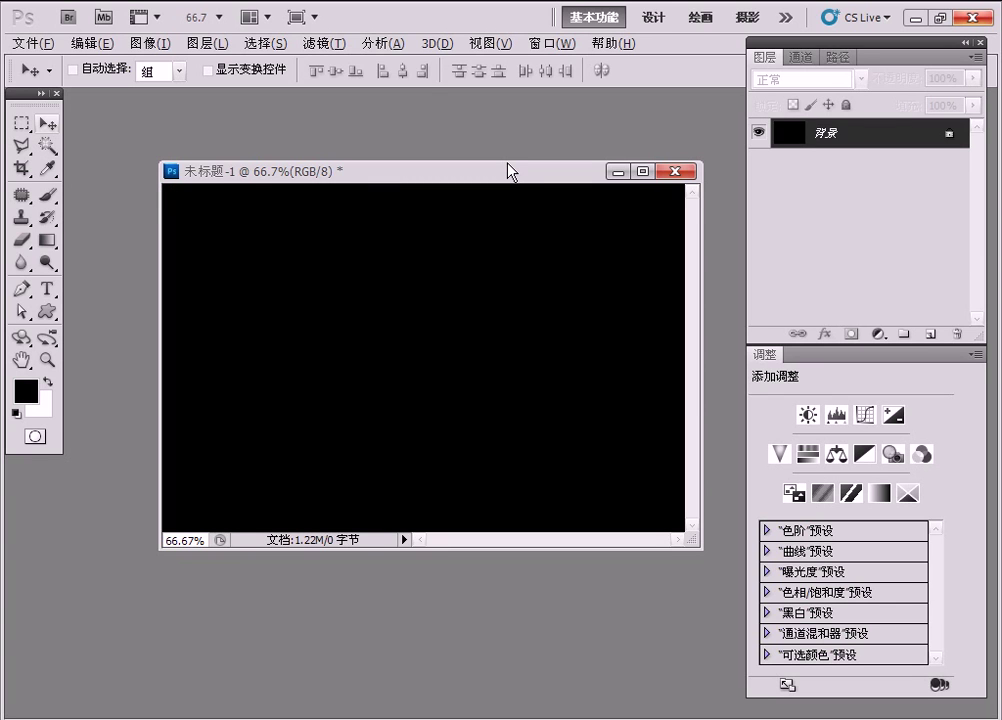
# - Add Layer 1 and paint a 200 px white brush spot at the canvas centre
pyautogui.click(929, 334)
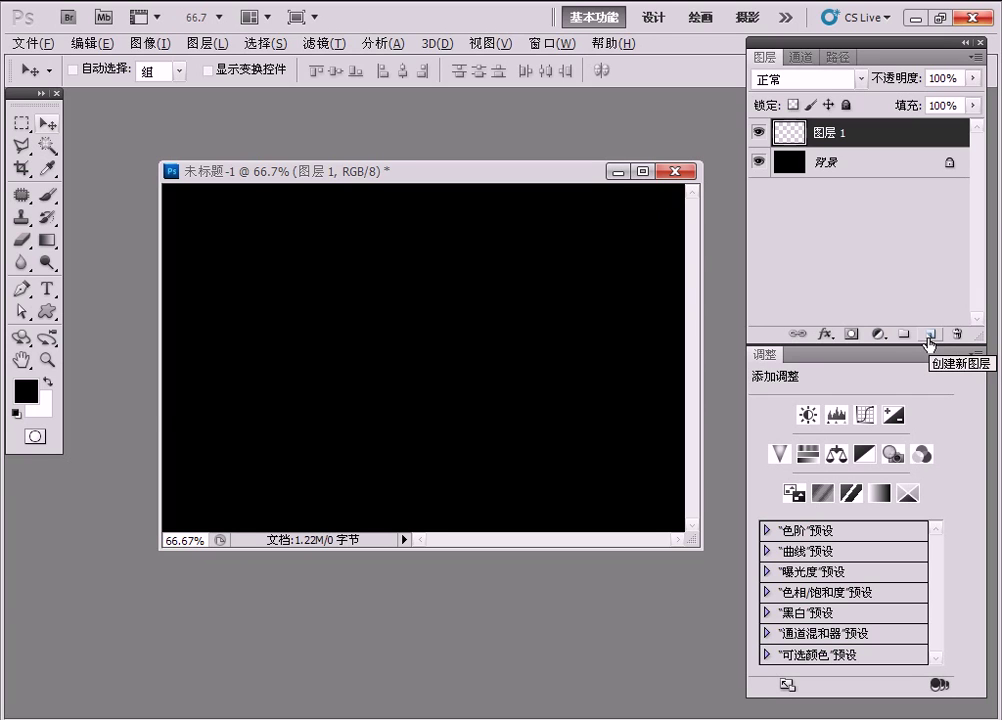
pyautogui.click(47, 381)
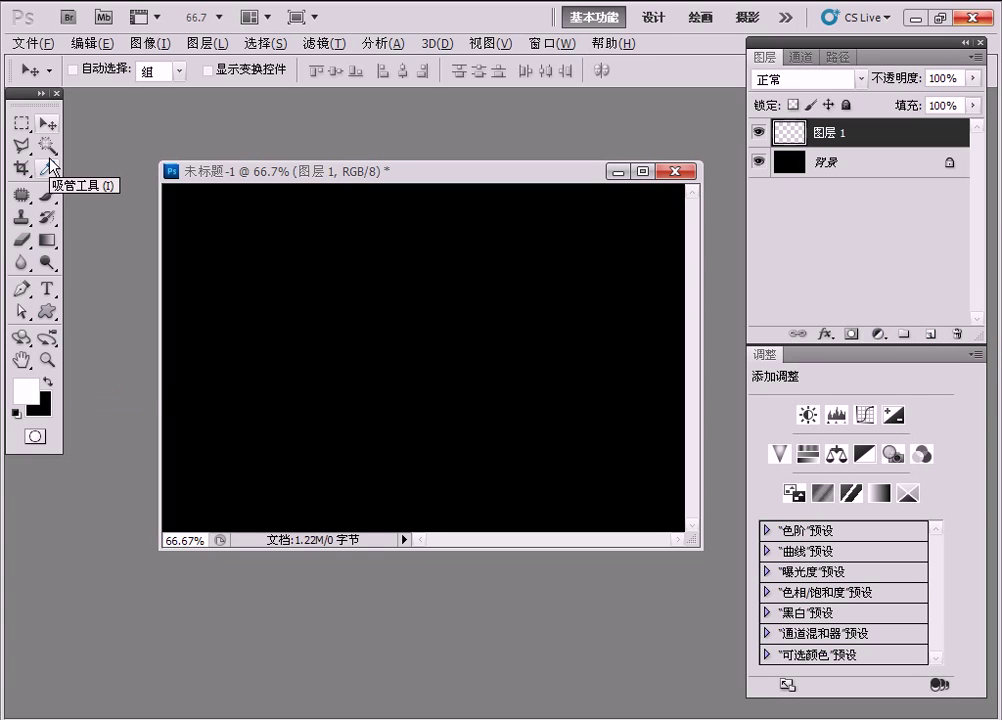
pyautogui.click(47, 194)
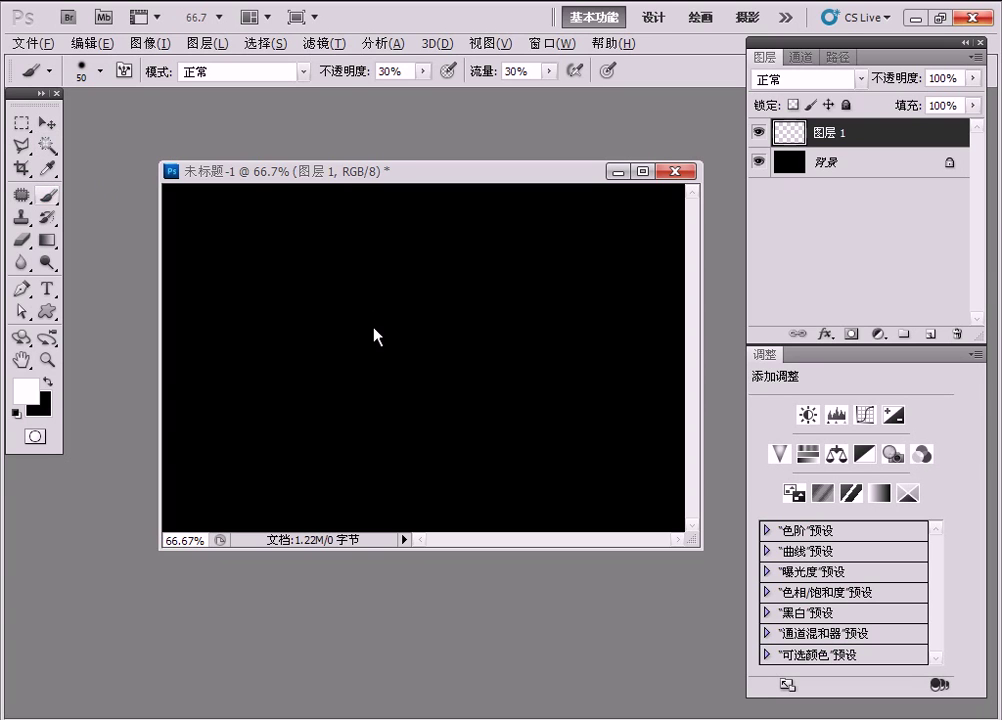
pyautogui.click(420, 343)
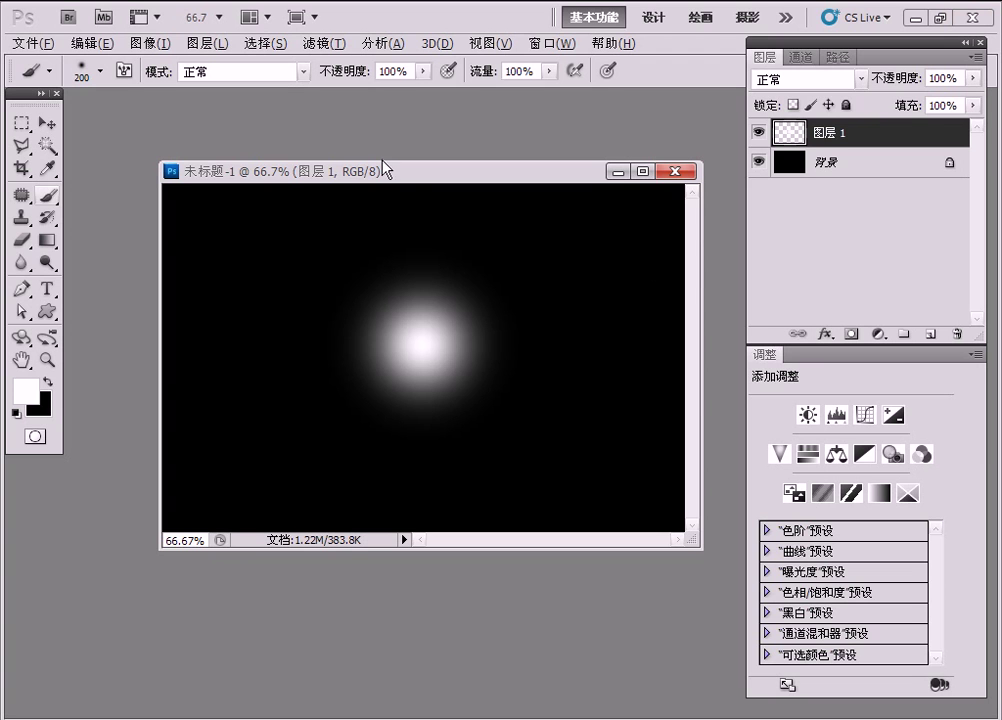
pyautogui.click(114, 43)
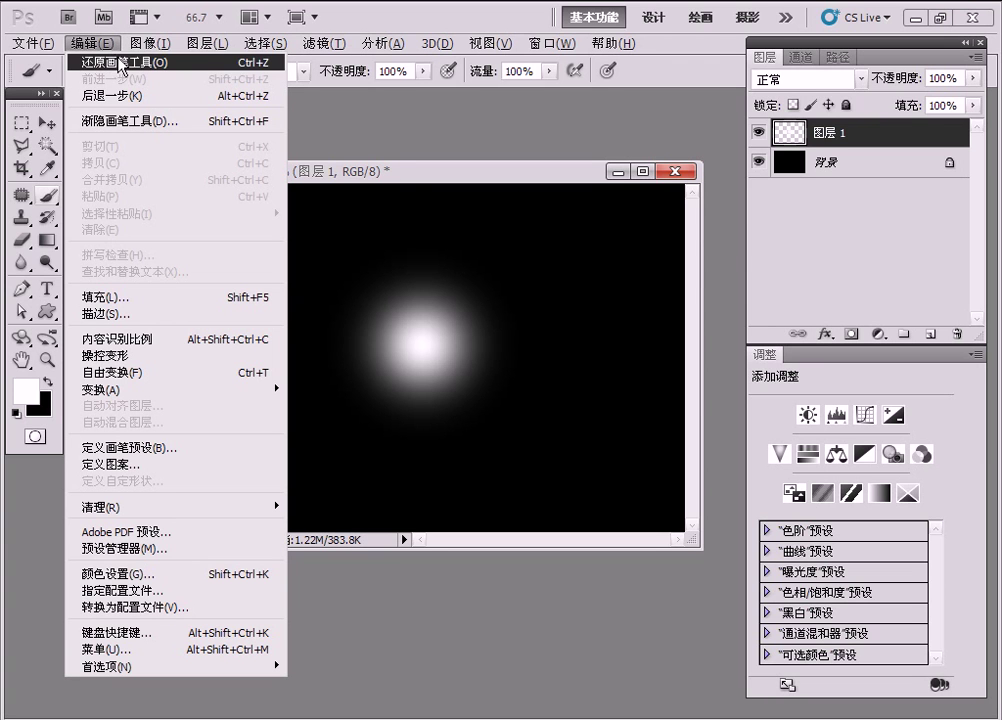
# - Free Transform the white glow on Layer 1 up to 224.74% around its centre
pyautogui.click(177, 374)
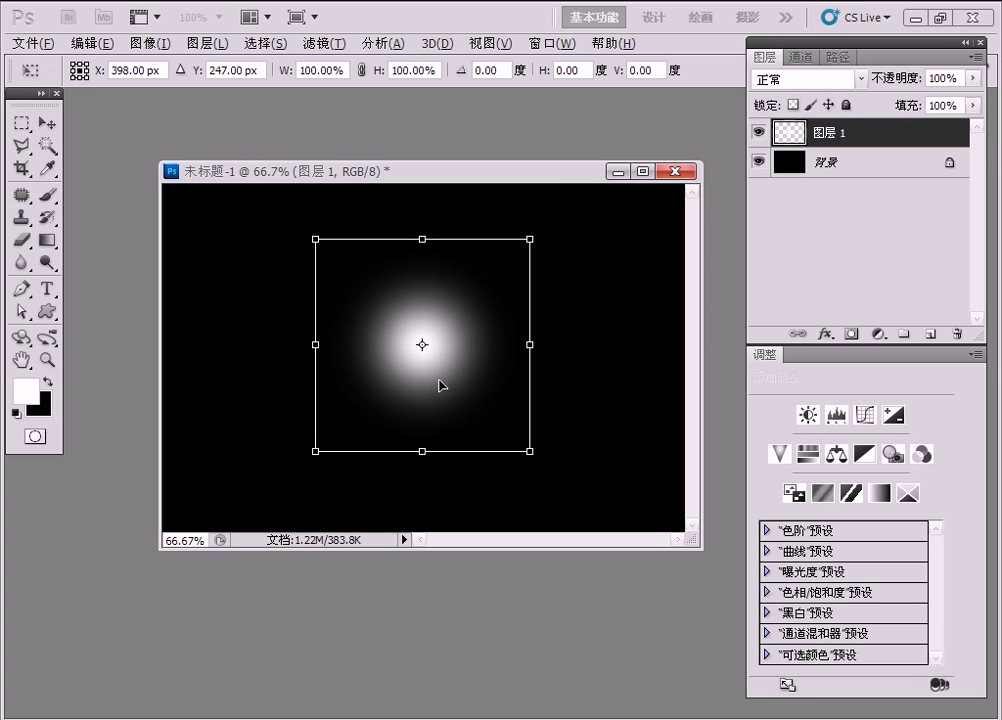
pyautogui.moveTo(440, 385); pyautogui.dragTo(615, 396)
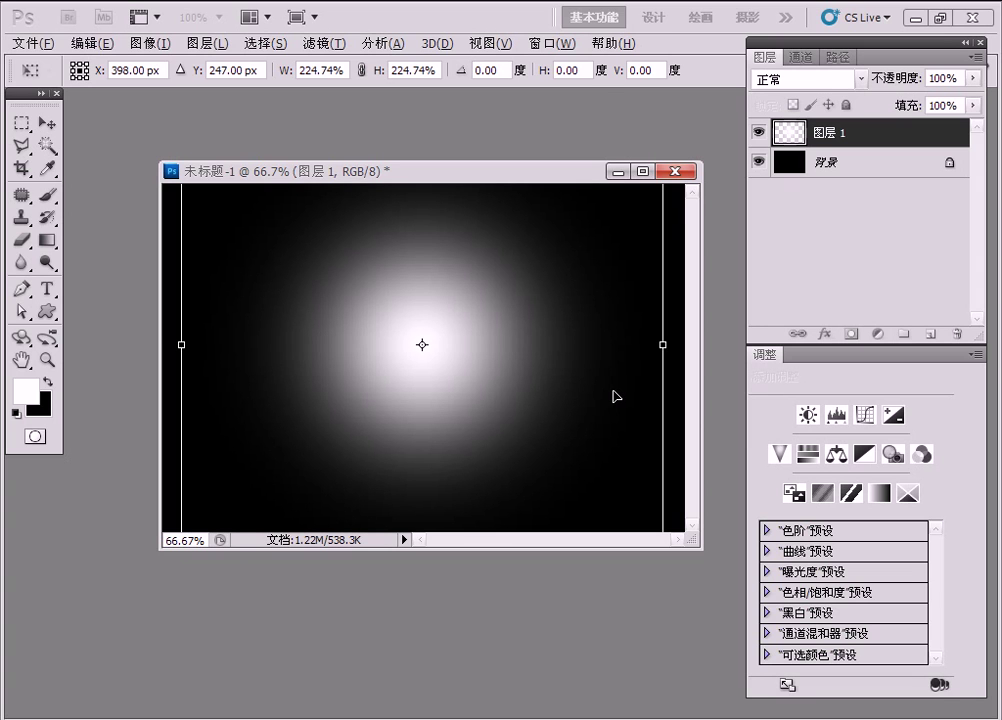
pyautogui.press('Return')
pyautogui.press('b')
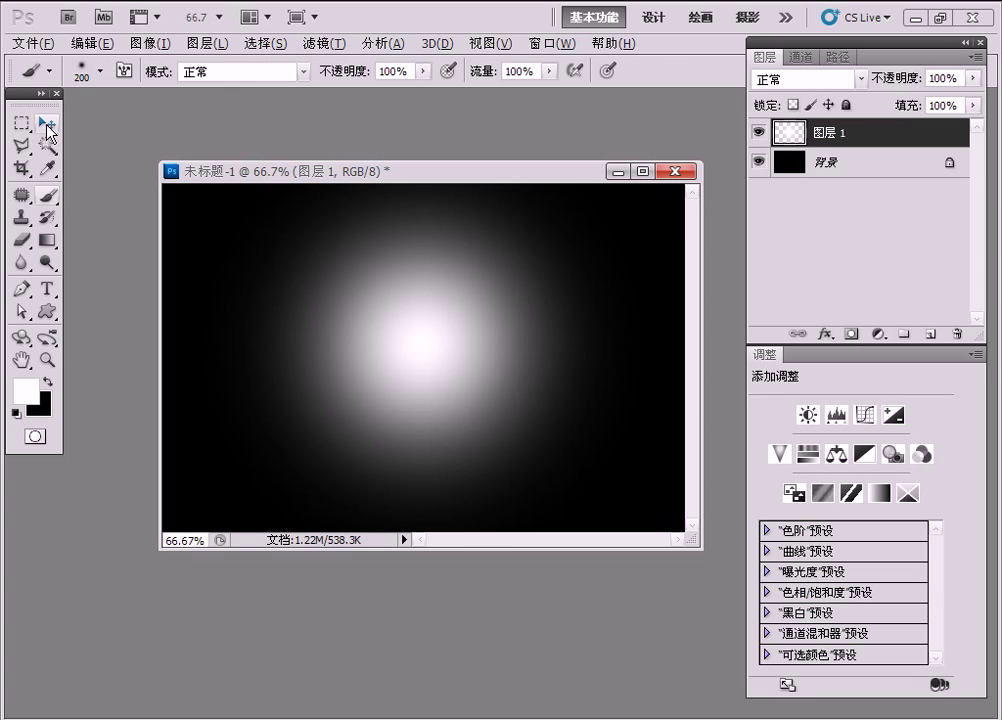
pyautogui.click(46, 124)
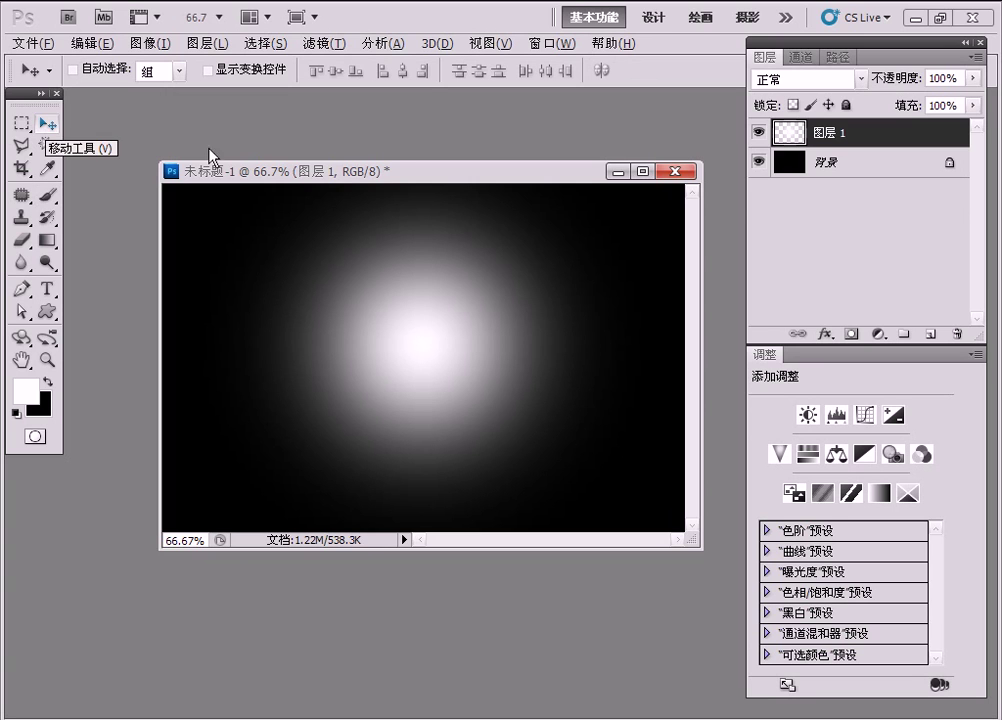
# - Add Layer 2 and fill it with Render Clouds, regenerating the pattern twice
pyautogui.click(931, 334)
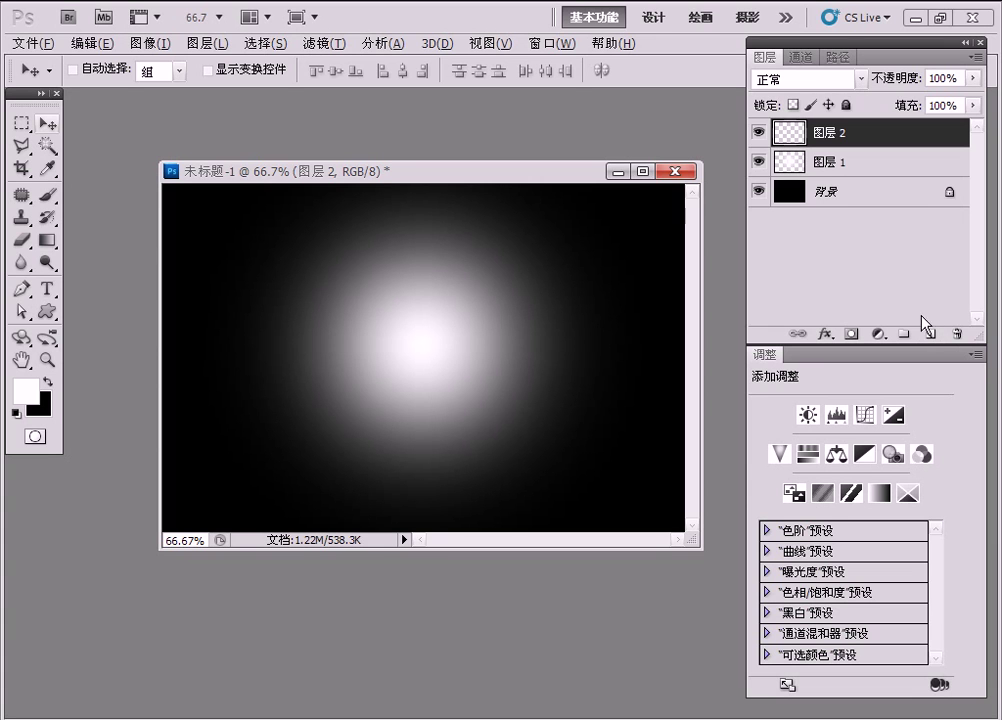
pyautogui.press('x')
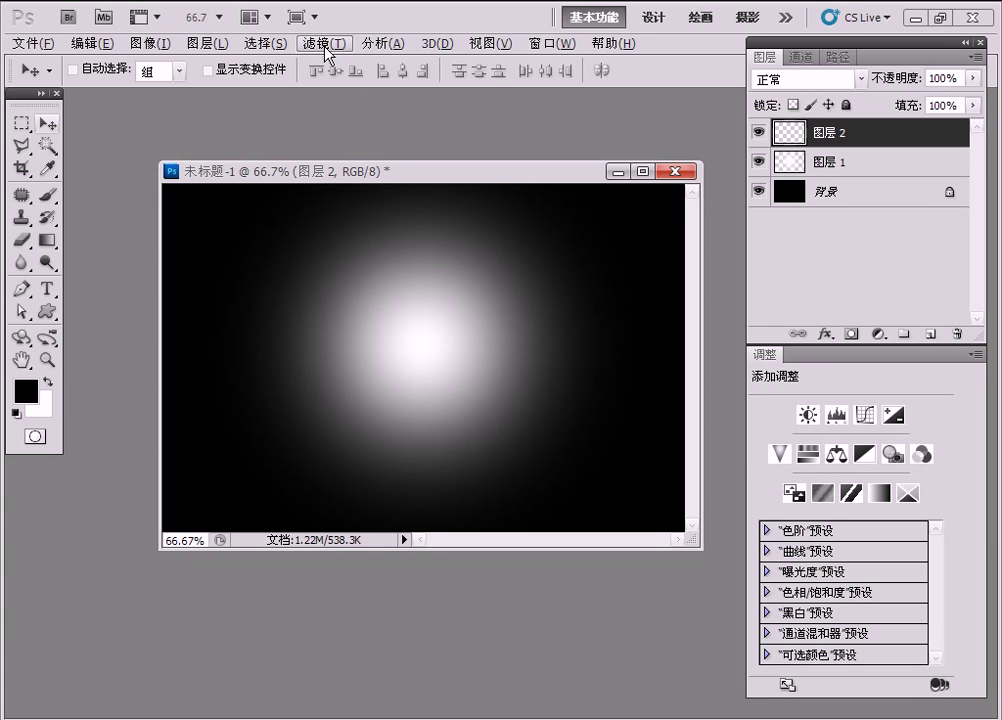
pyautogui.click(324, 44)
pyautogui.moveTo(390, 354)
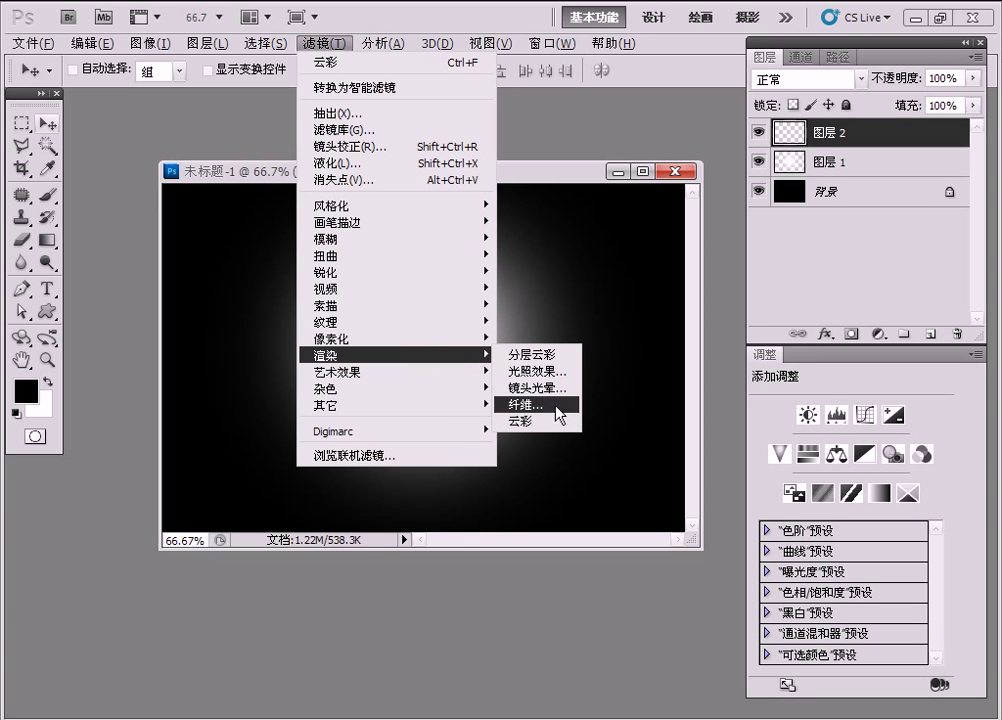
pyautogui.click(555, 420)
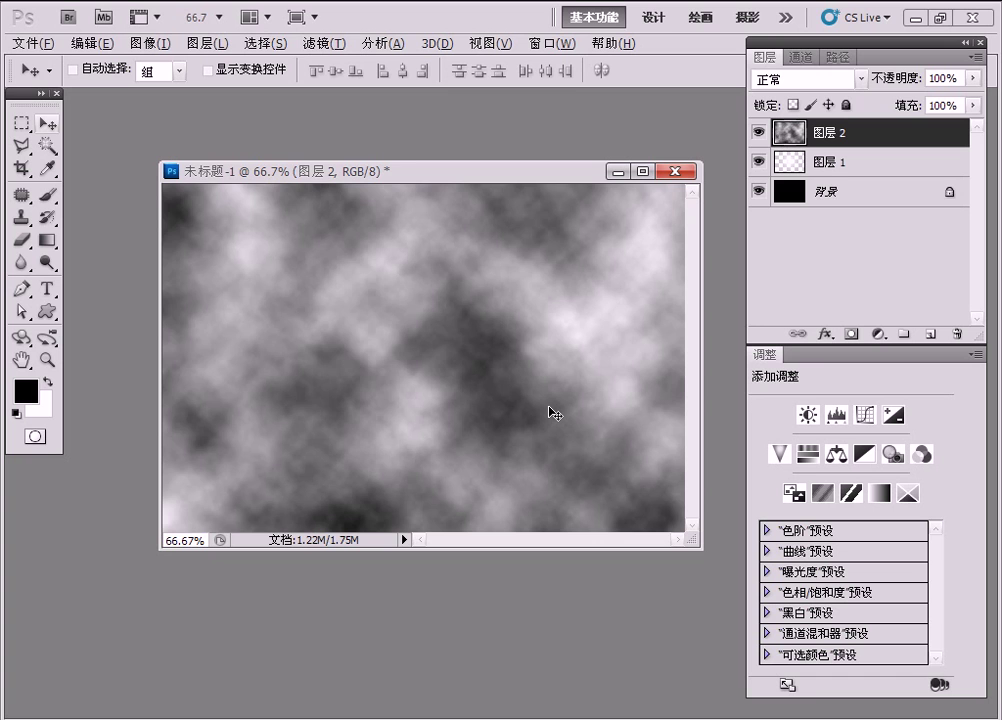
pyautogui.hotkey('ctrl', 'f')
pyautogui.hotkey('ctrl', 'f')
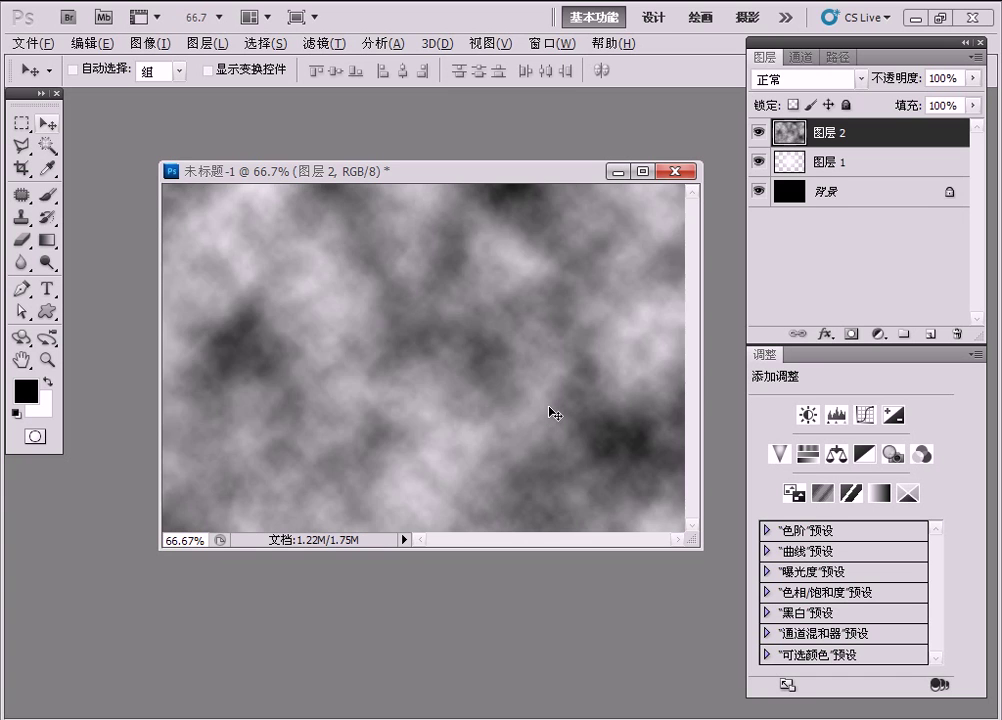
pyautogui.hotkey('ctrl', 'f')
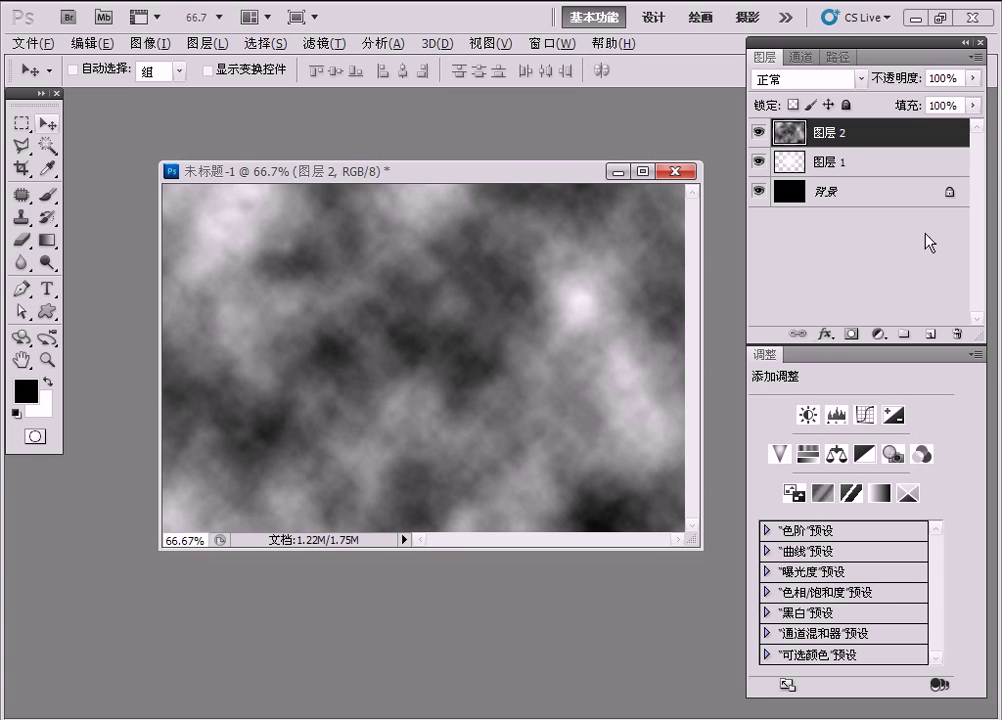
# - Set Layer 2 to Linear Light at 48% fill, then stamp visible layers into Layer 3
pyautogui.click(857, 79)
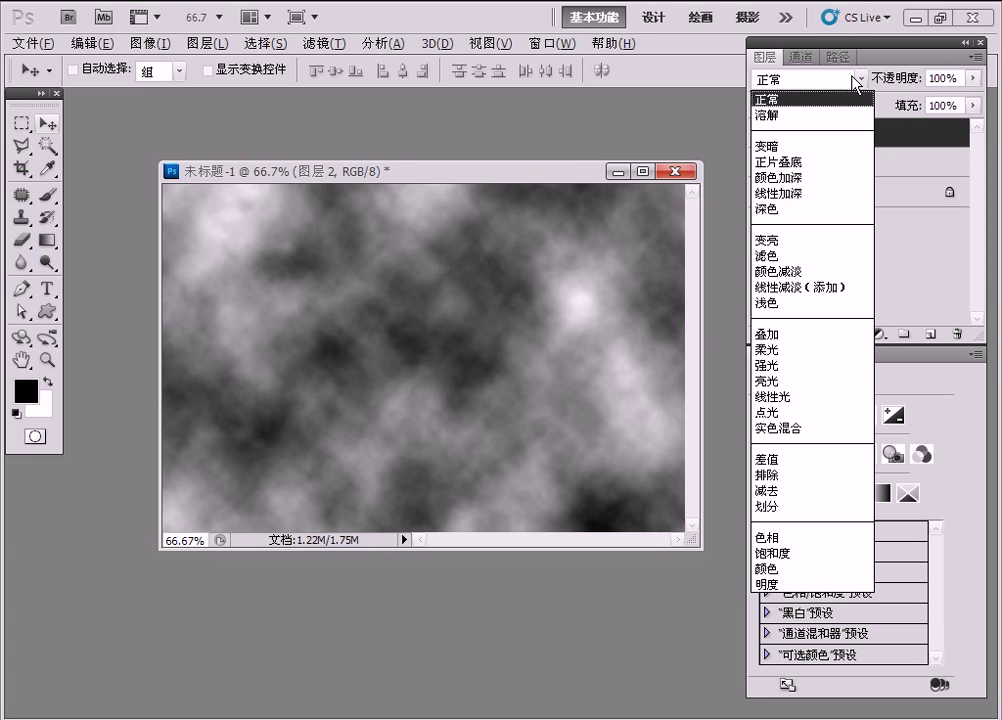
pyautogui.click(803, 402)
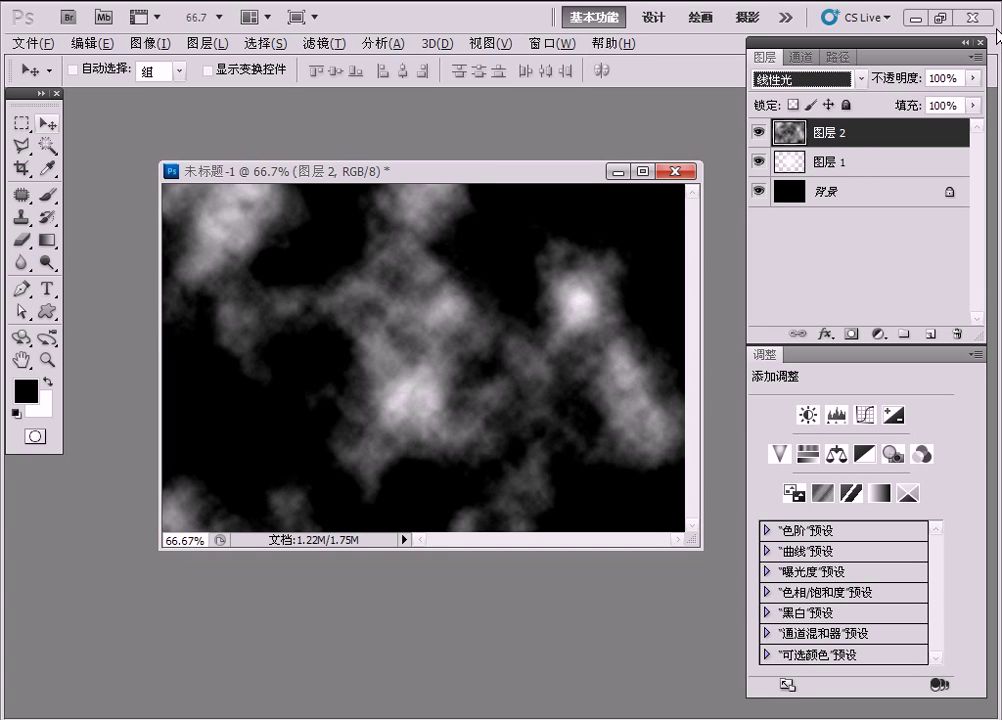
pyautogui.click(897, 108)
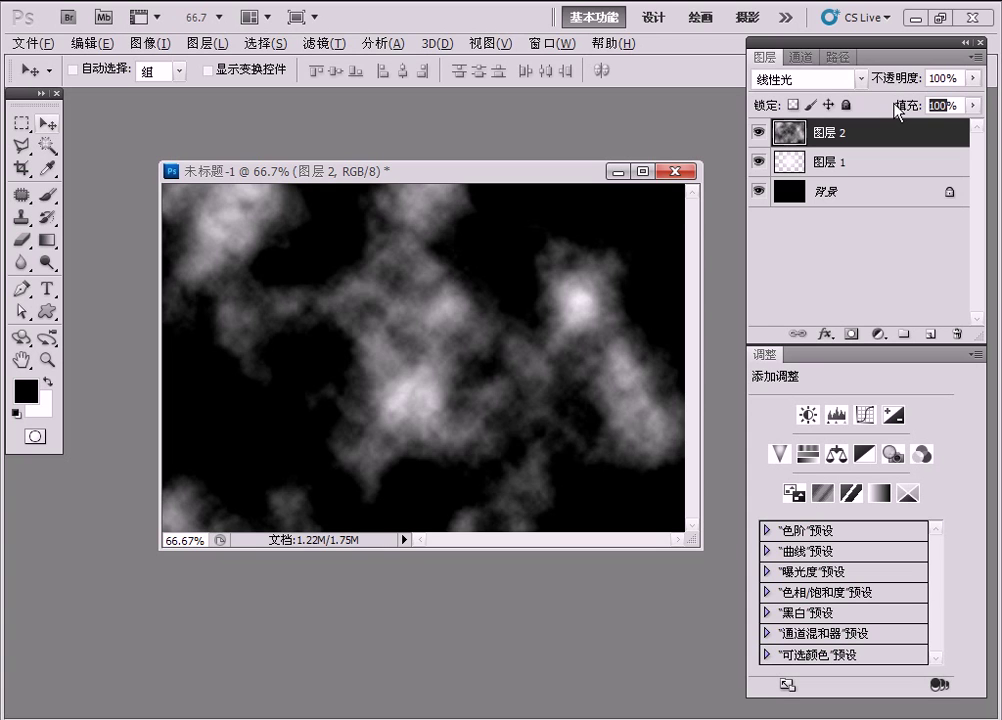
pyautogui.write('48')
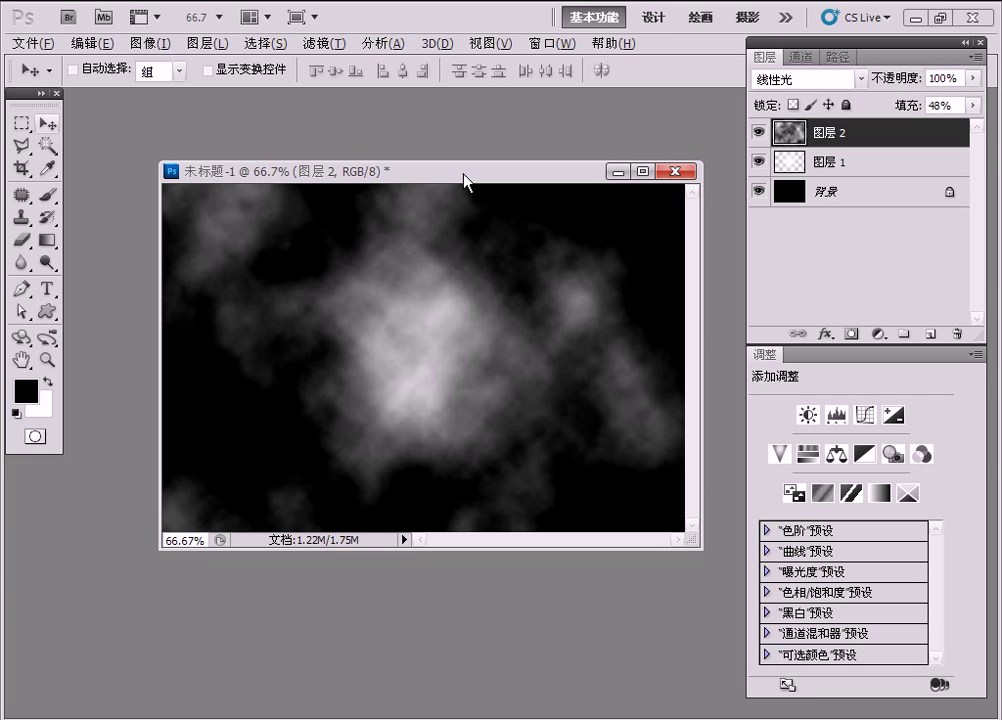
pyautogui.hotkey('ctrl', 'alt', 'shift', 'e')
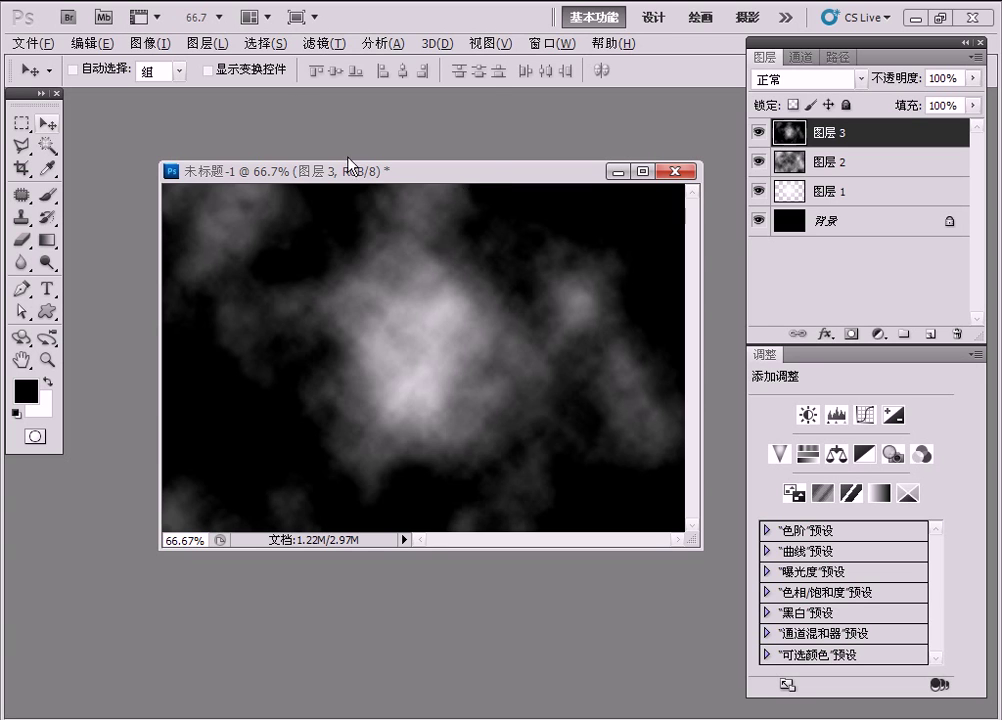
# - Apply the Crystallize filter with cell size 30 to 图层 3
pyautogui.click(322, 43)
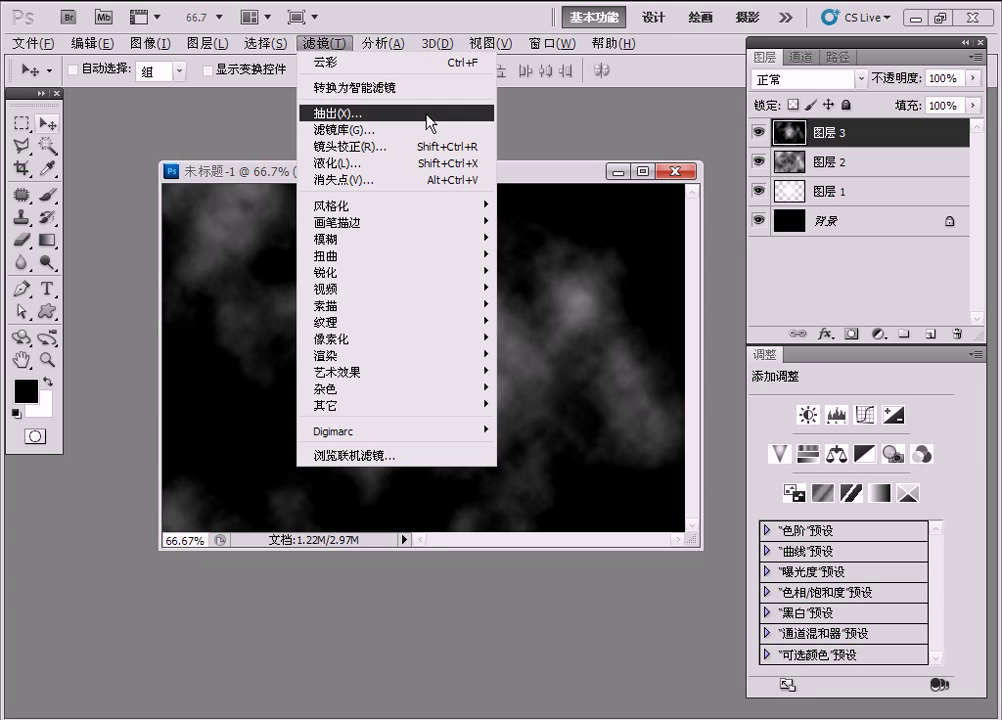
pyautogui.moveTo(332, 338)
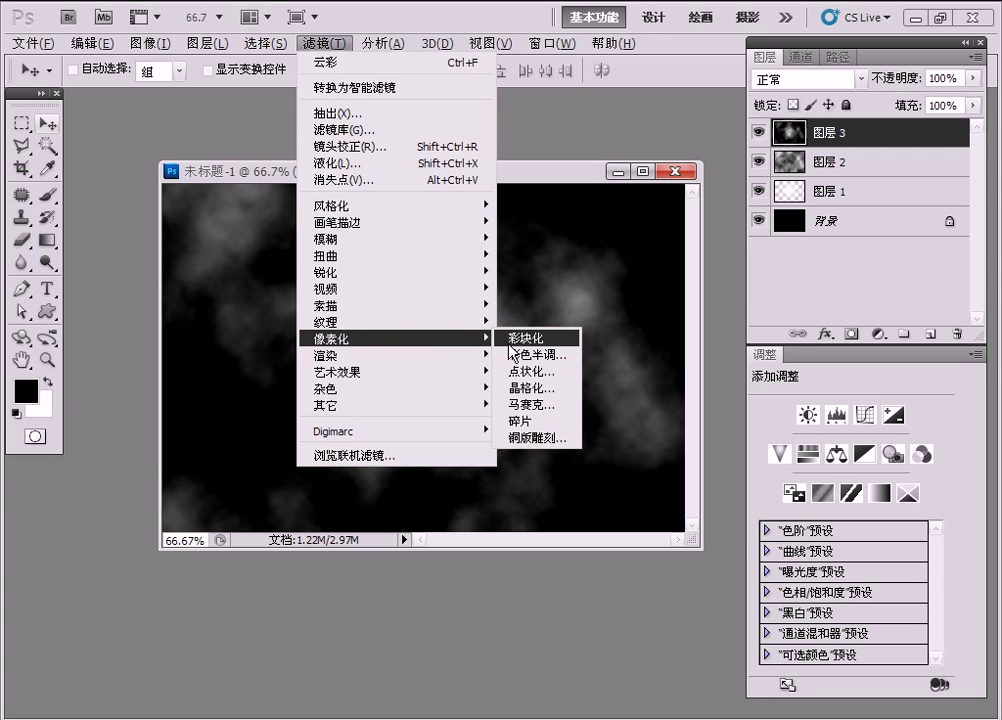
pyautogui.click(567, 392)
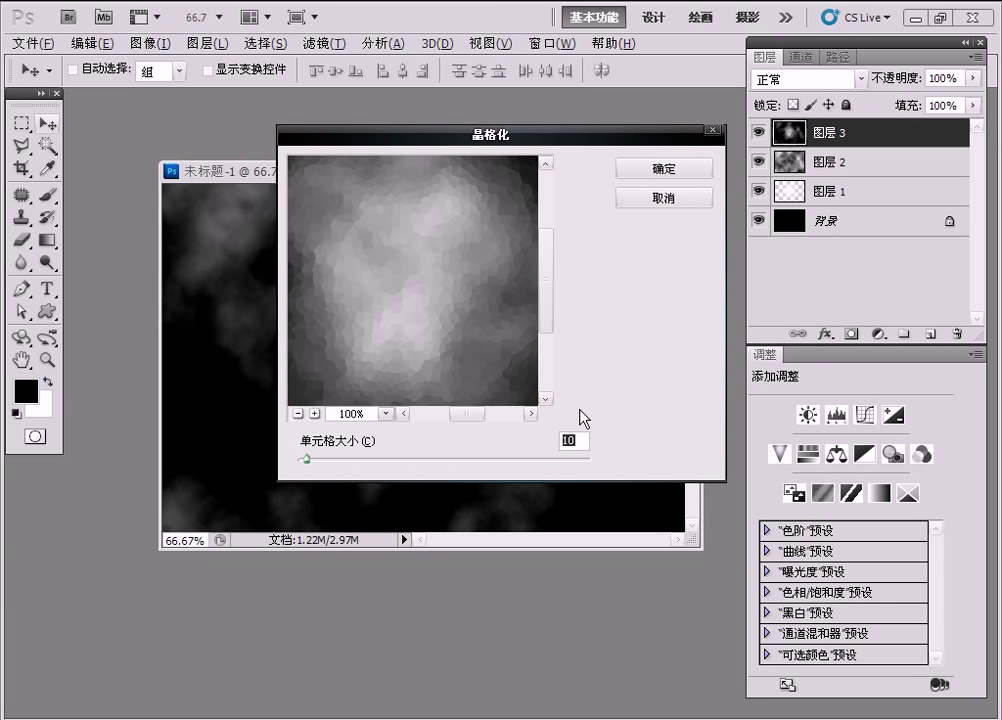
pyautogui.write('30')
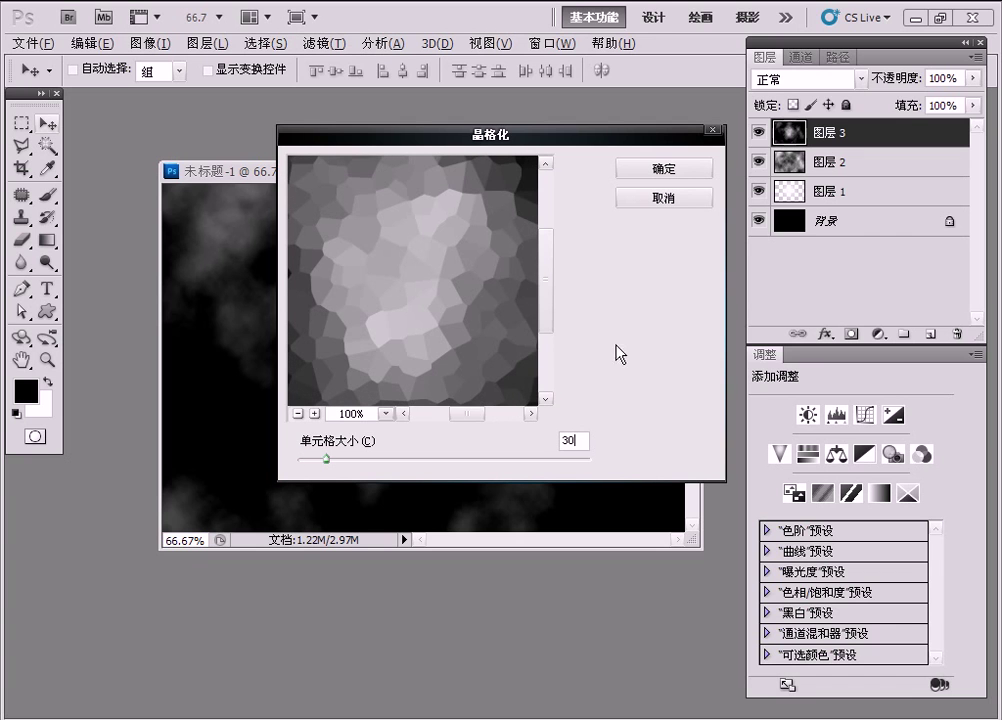
pyautogui.click(664, 171)
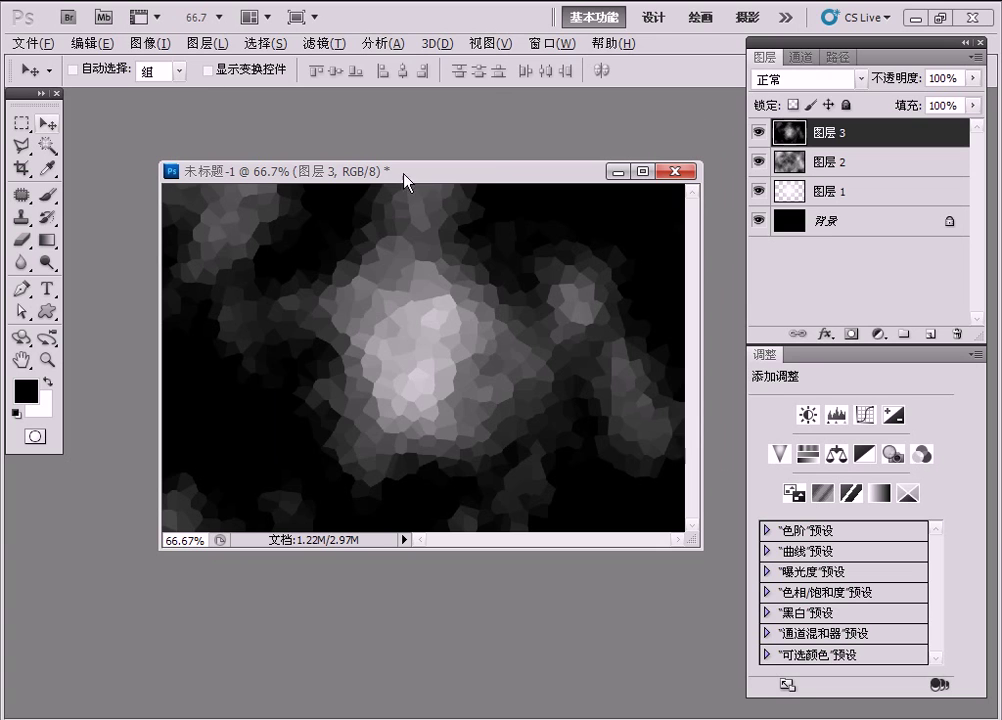
# - Apply a Median noise filter with a 25-pixel radius to 图层 3
pyautogui.click(310, 45)
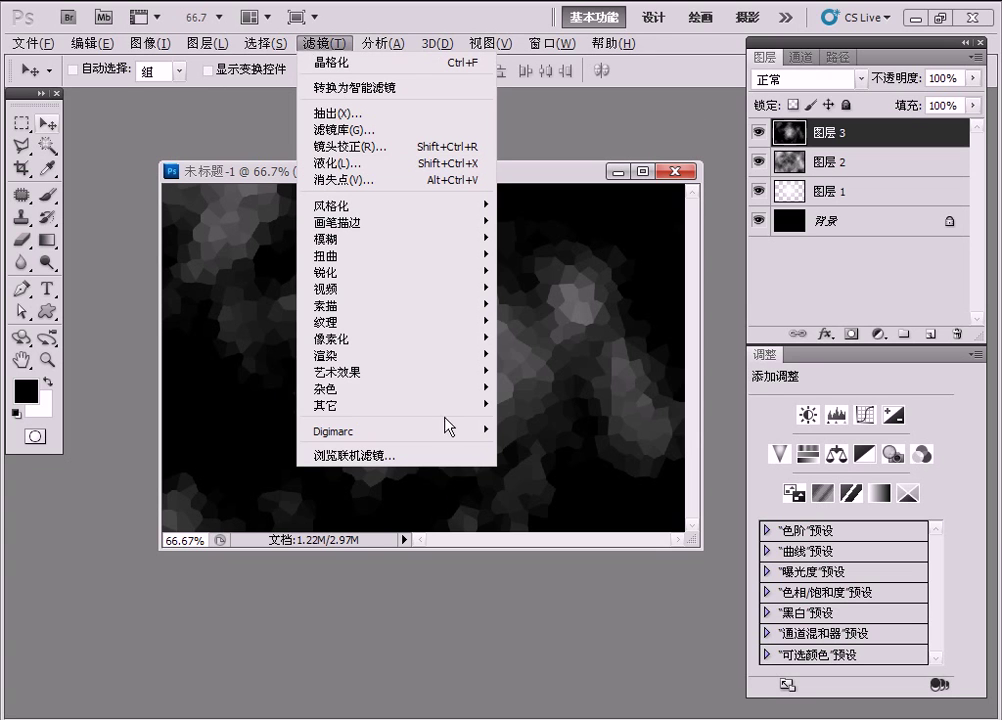
pyautogui.moveTo(330, 388)
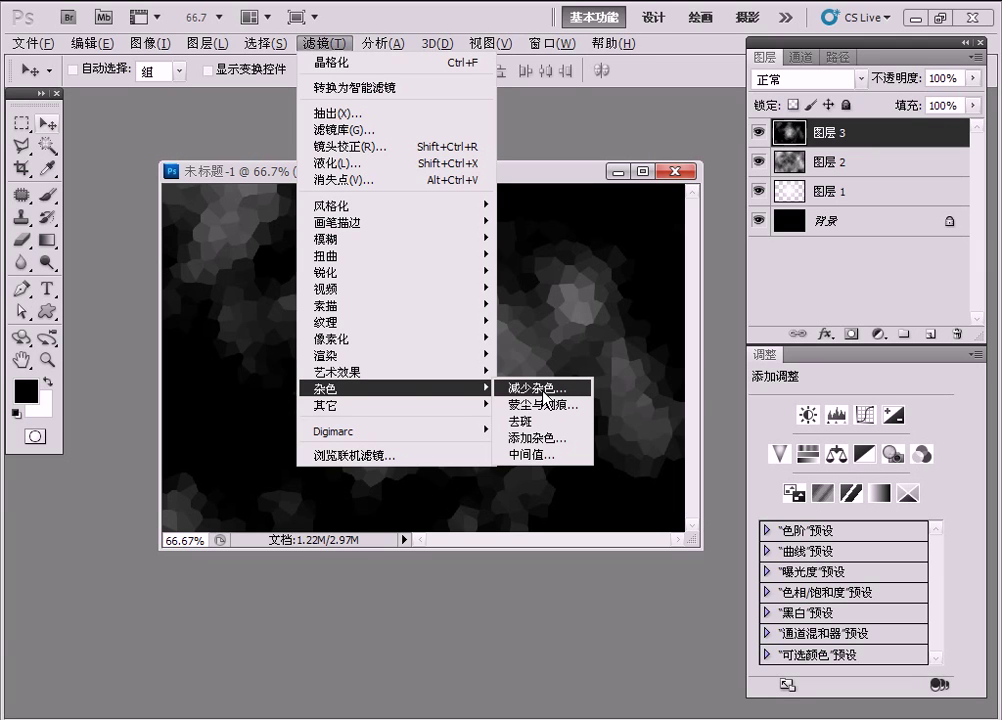
pyautogui.click(559, 458)
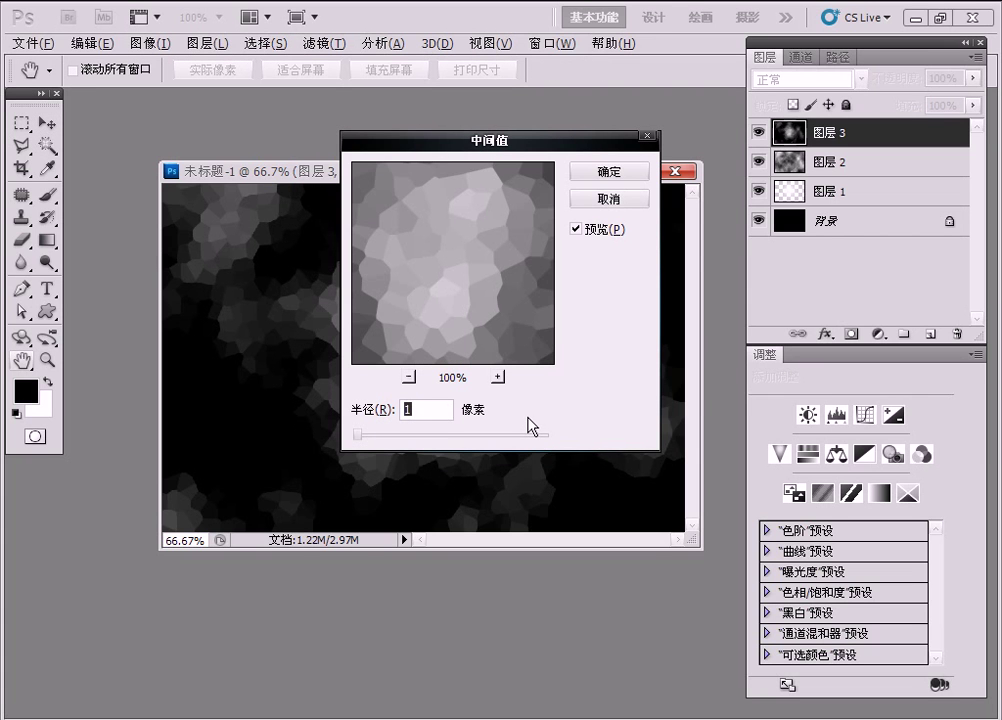
pyautogui.write('25')
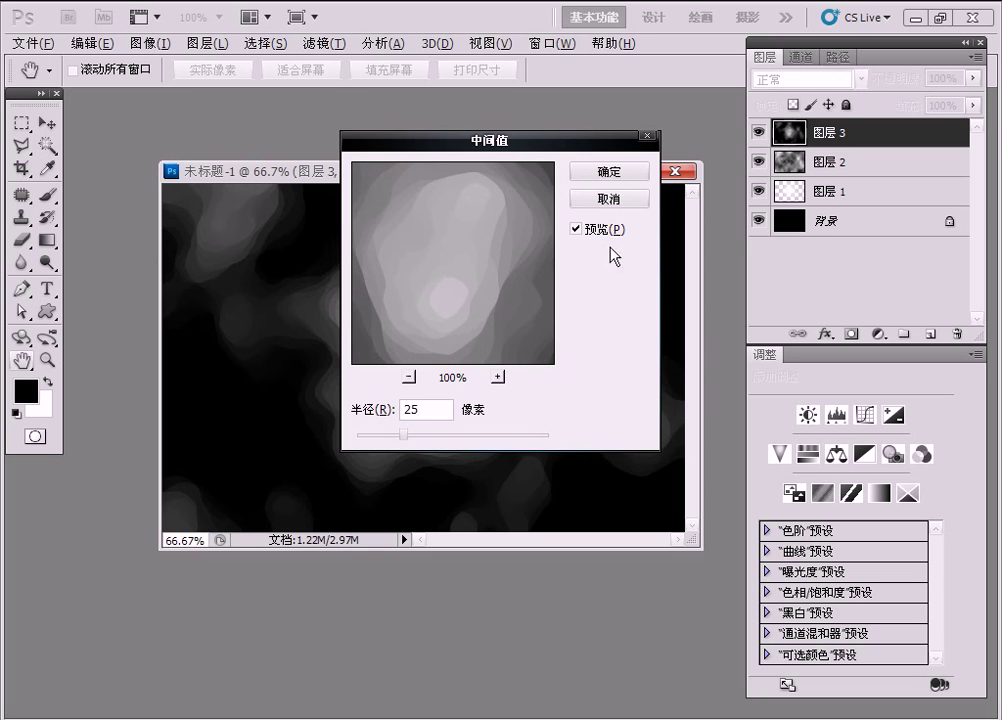
pyautogui.click(610, 174)
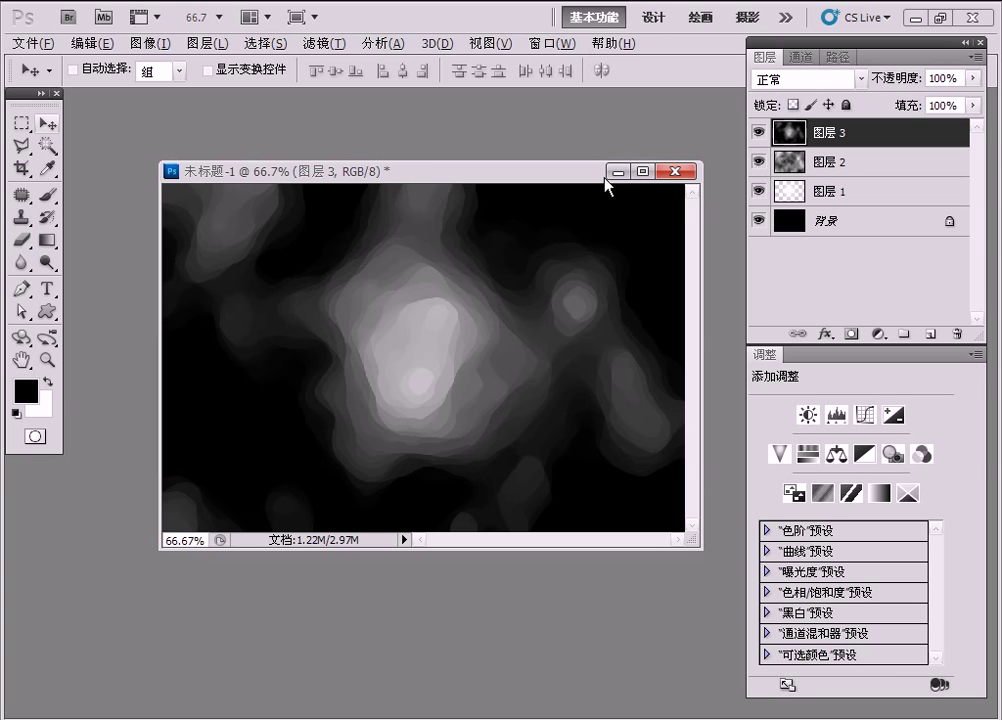
# - Duplicate 图层 3 as 图层 3 副本, hide the copy, and reselect 图层 3
pyautogui.moveTo(903, 140); pyautogui.dragTo(931, 334)
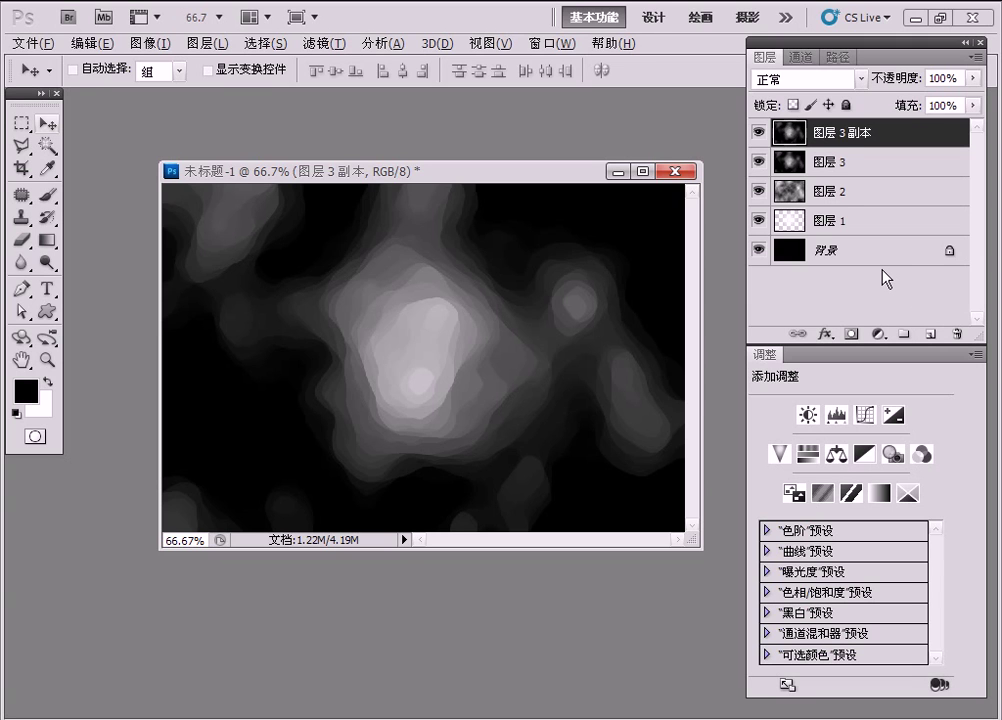
pyautogui.click(759, 133)
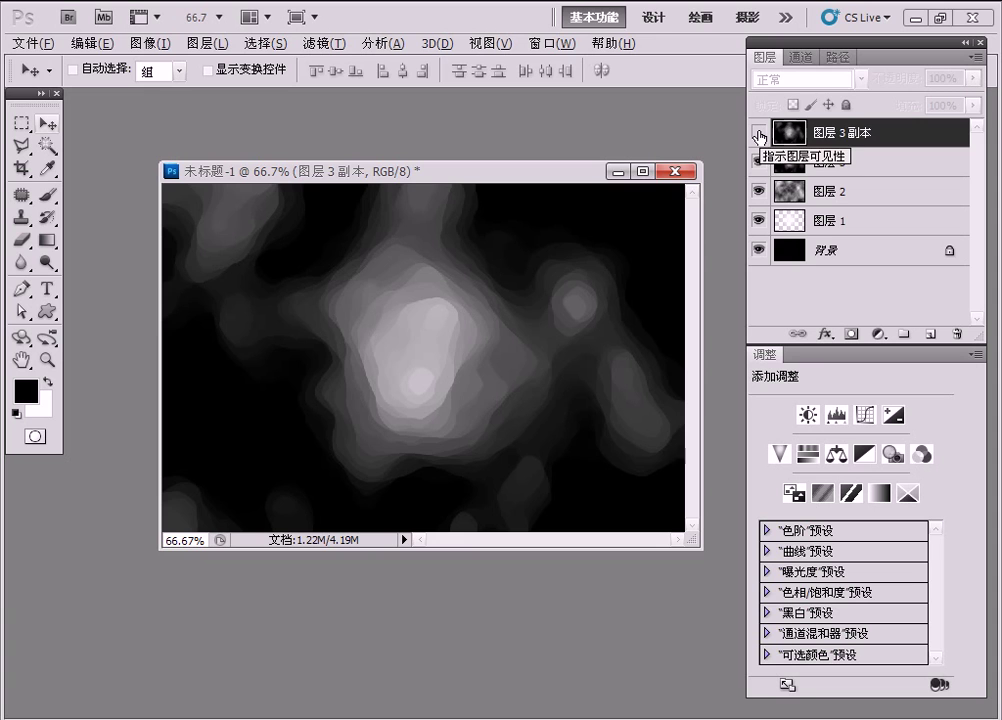
pyautogui.click(845, 163)
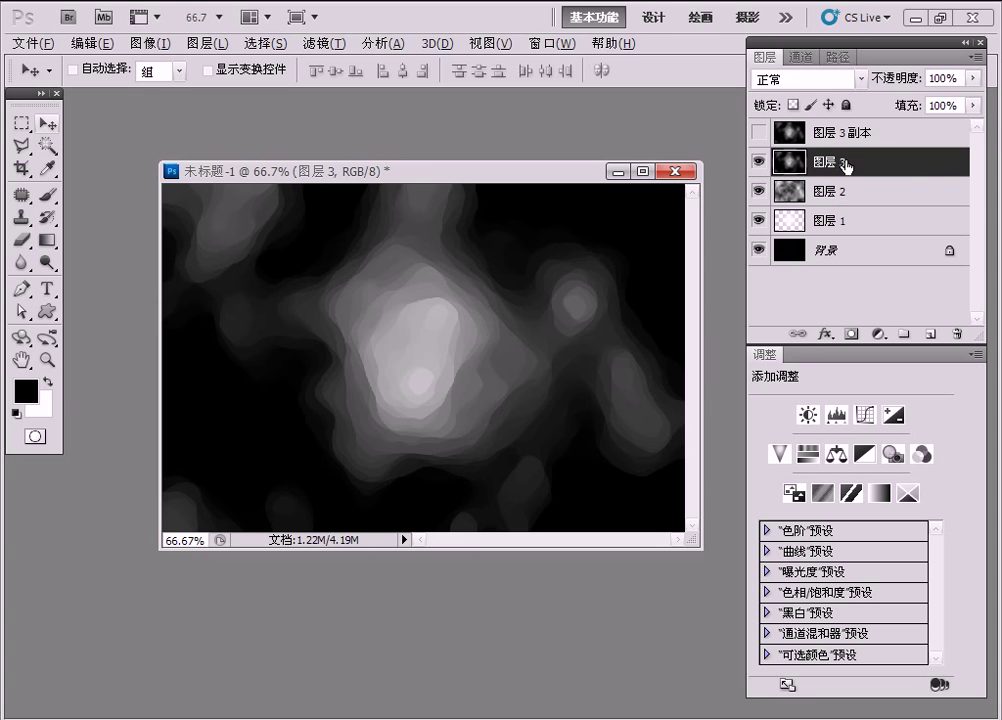
# - Apply Lighting Effects to 图层 3 with Red as the texture channel
pyautogui.click(328, 44)
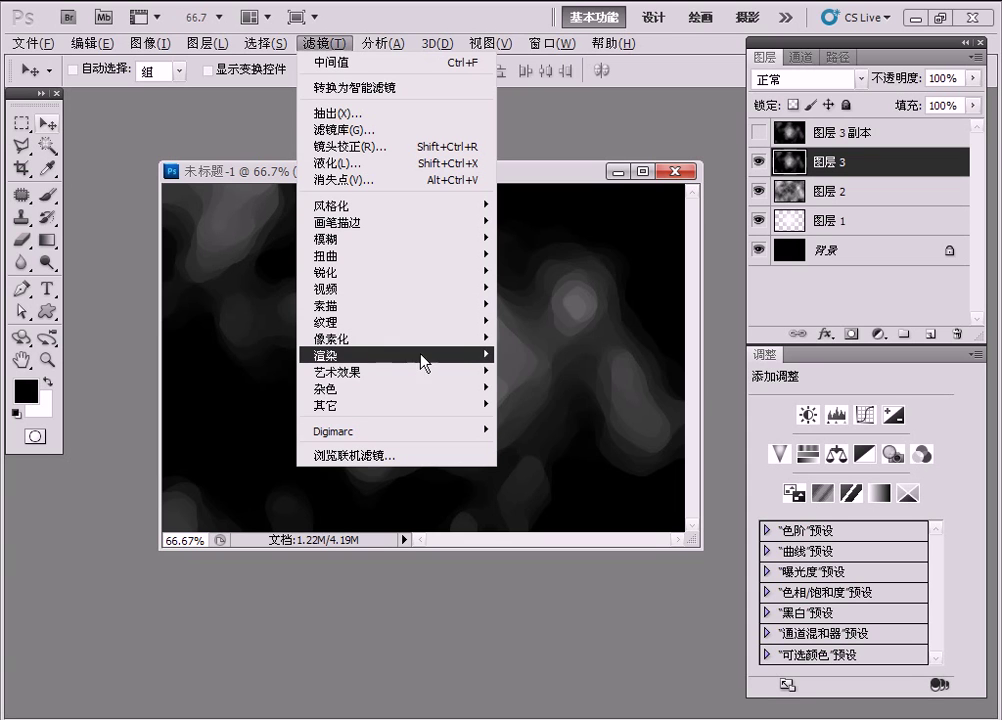
pyautogui.moveTo(326, 355)
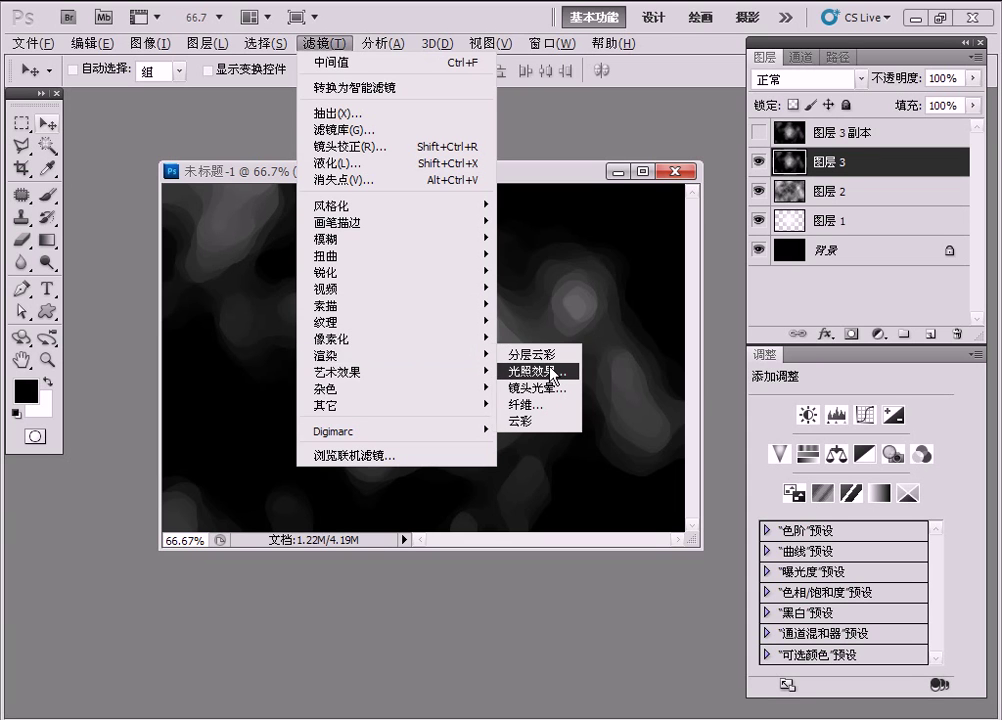
pyautogui.click(553, 371)
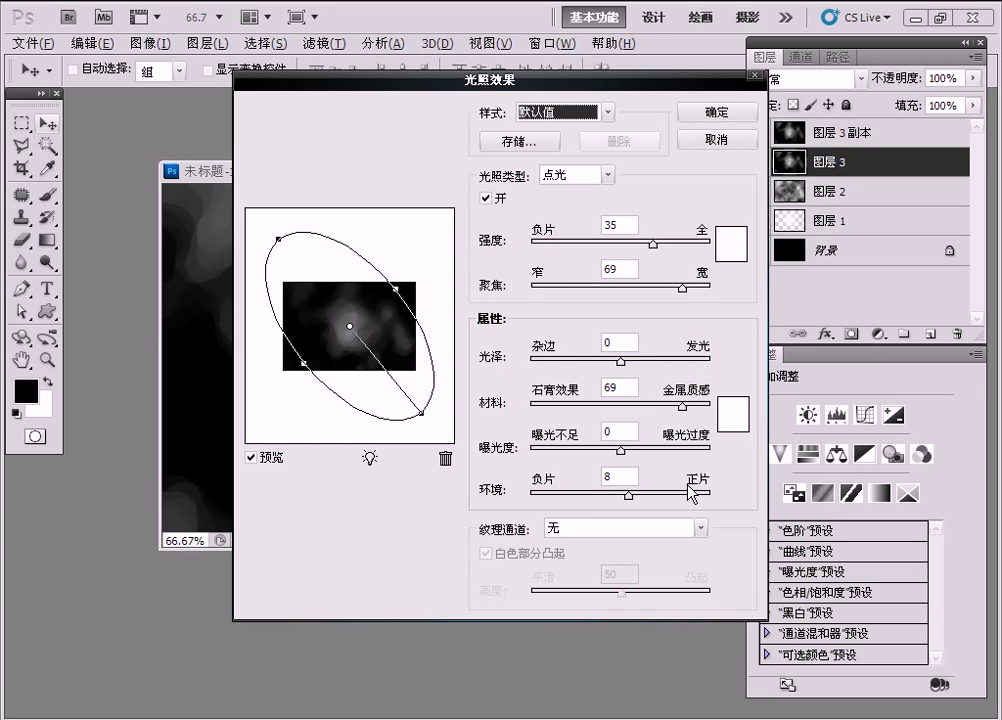
pyautogui.click(697, 530)
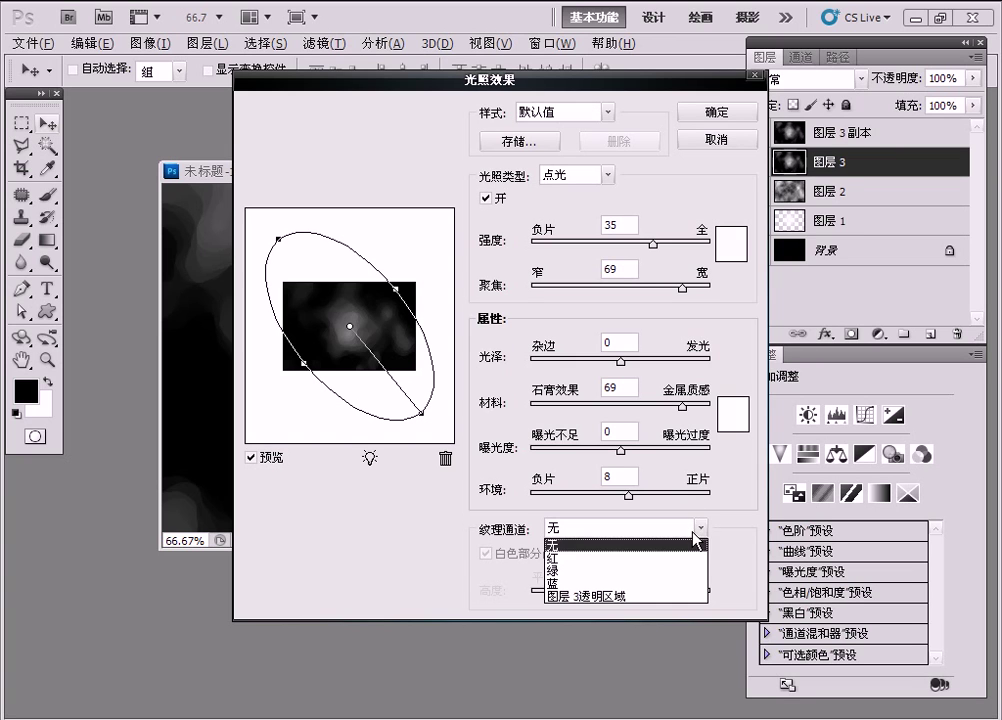
pyautogui.click(680, 558)
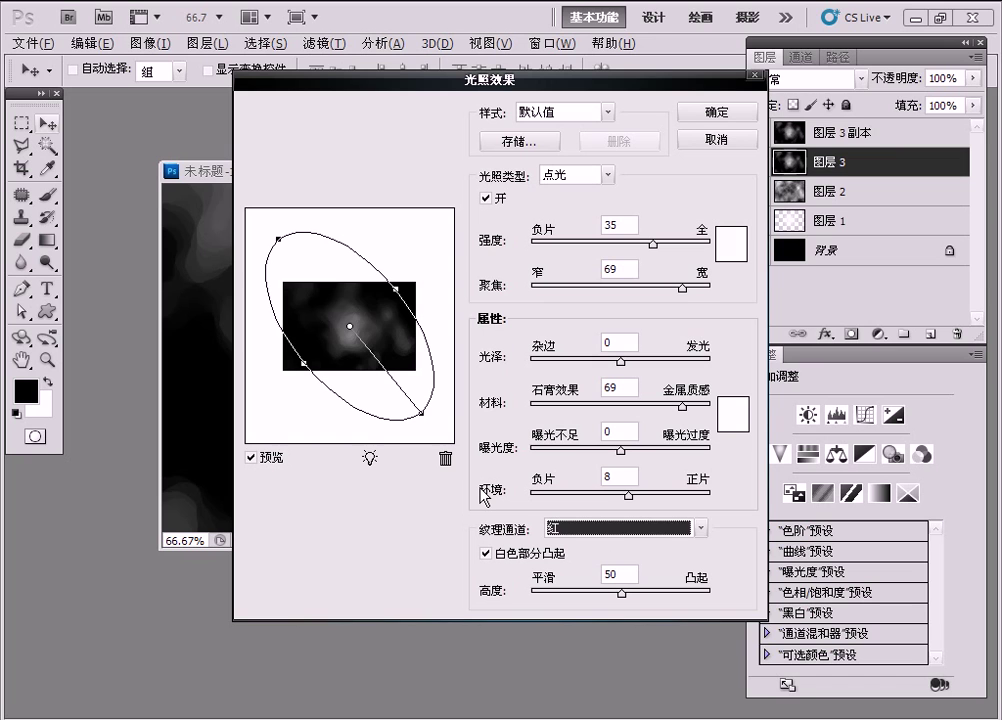
pyautogui.click(697, 112)
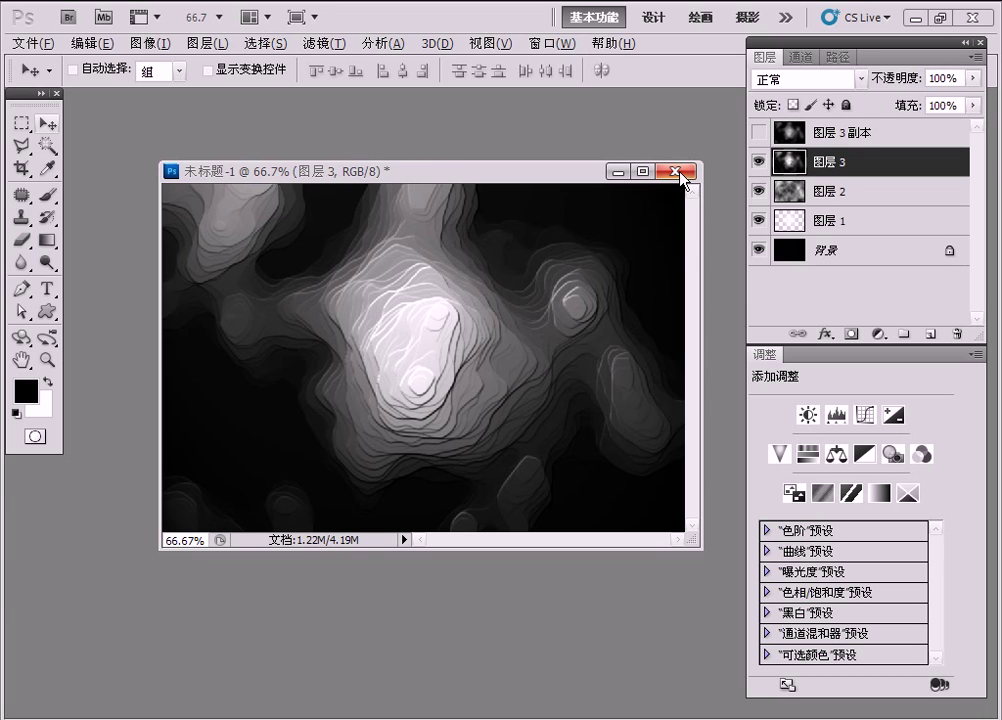
# - Show and select 图层 3 副本, then apply Unsharp Mask at 479% amount, 10 px radius
pyautogui.click(763, 138)
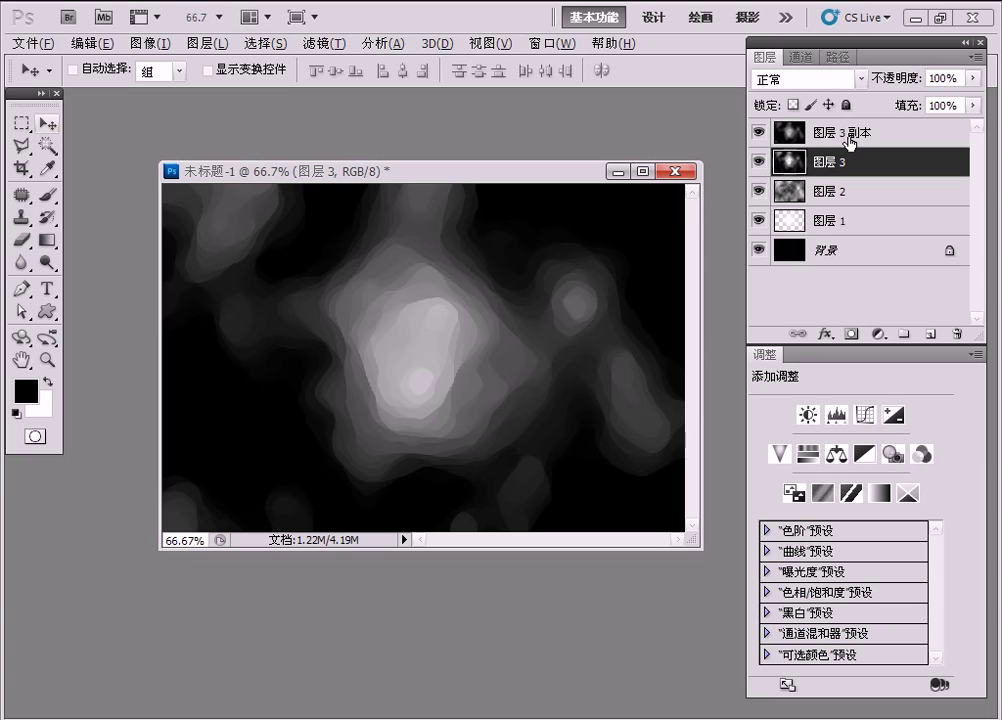
pyautogui.click(852, 136)
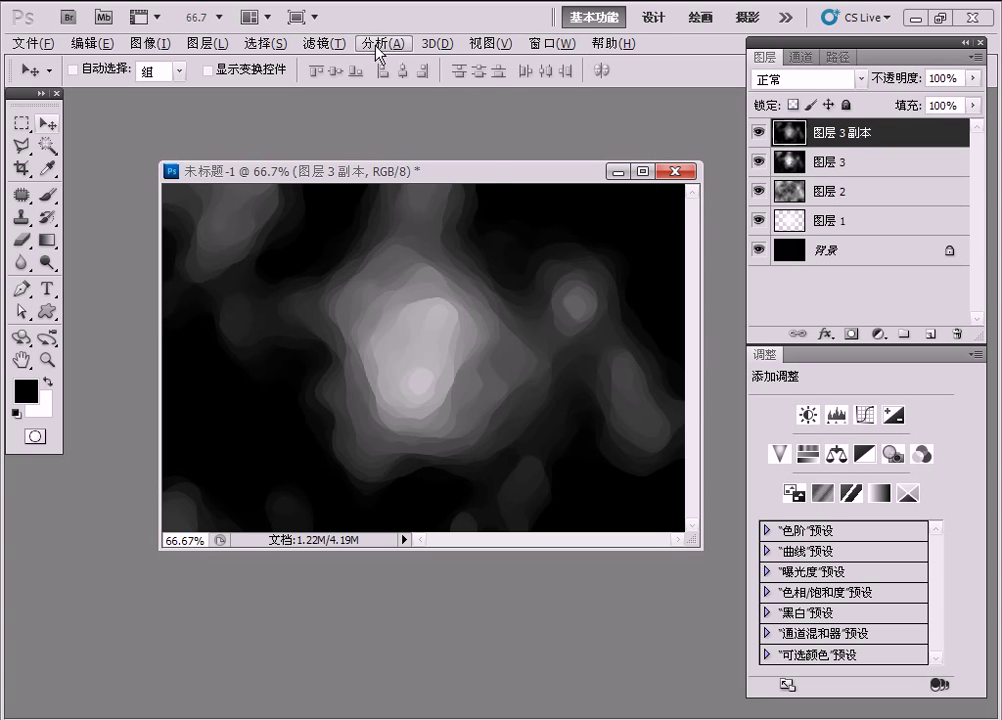
pyautogui.click(338, 44)
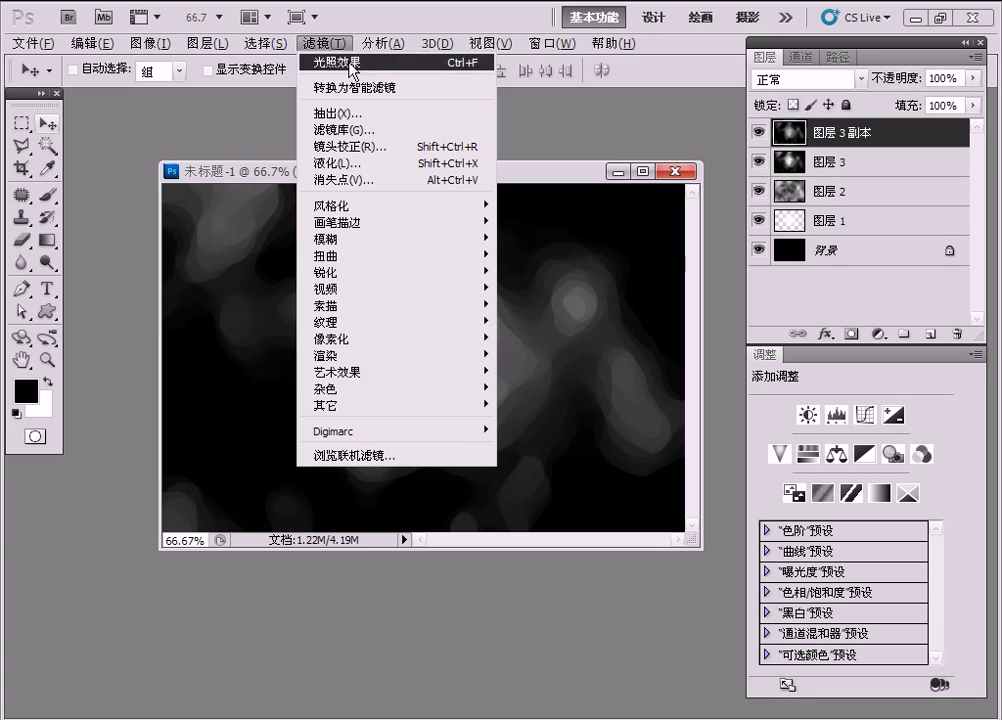
pyautogui.moveTo(330, 271)
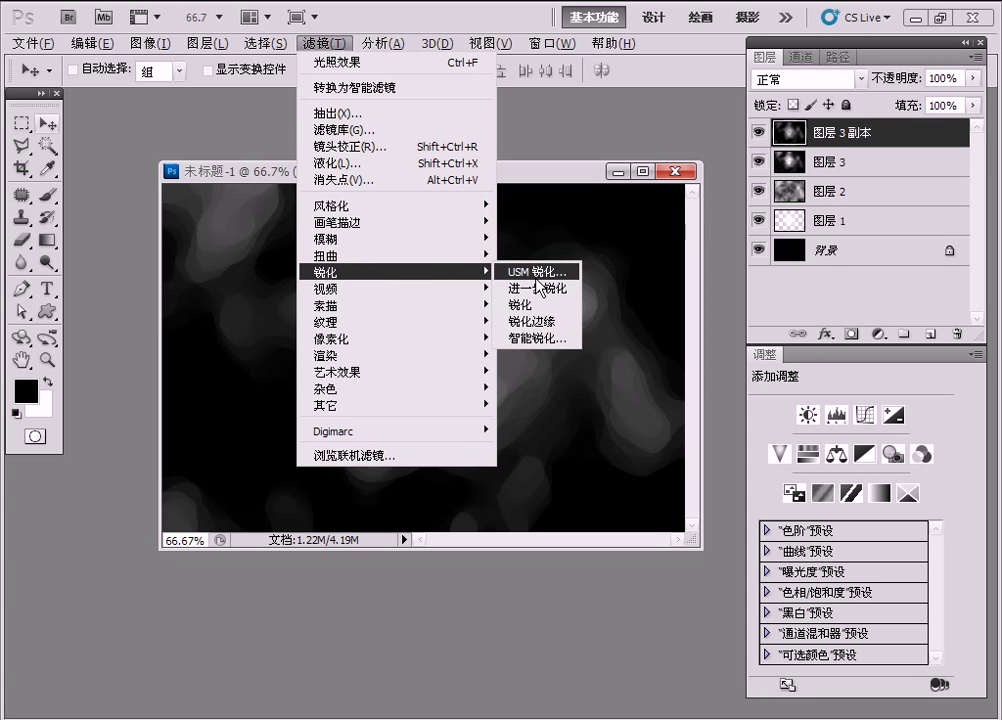
pyautogui.click(537, 274)
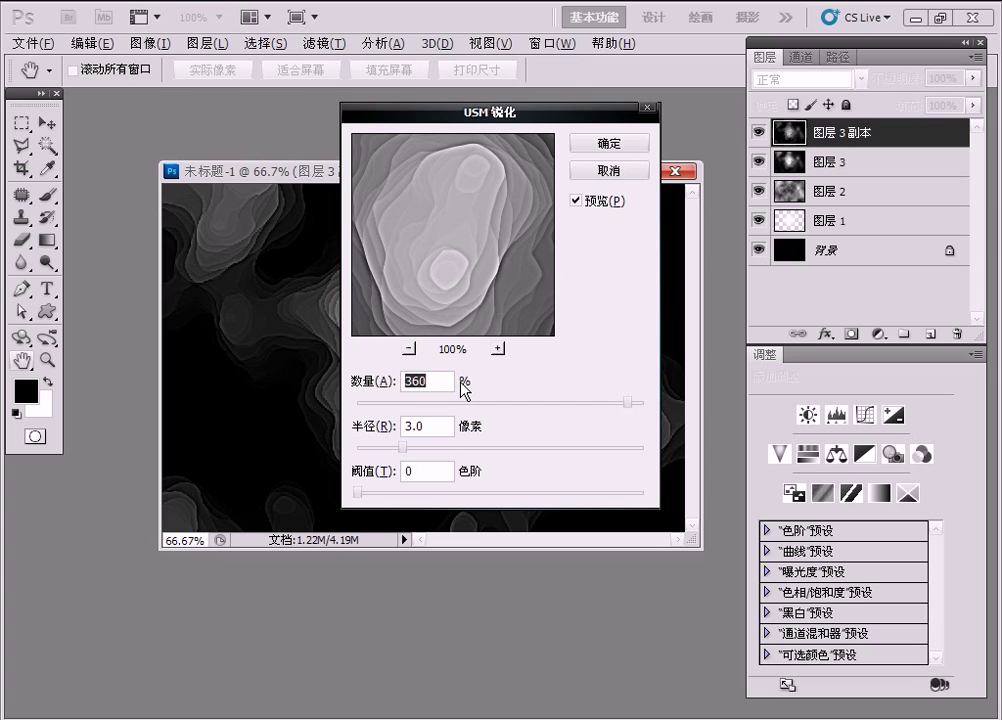
pyautogui.write('47')
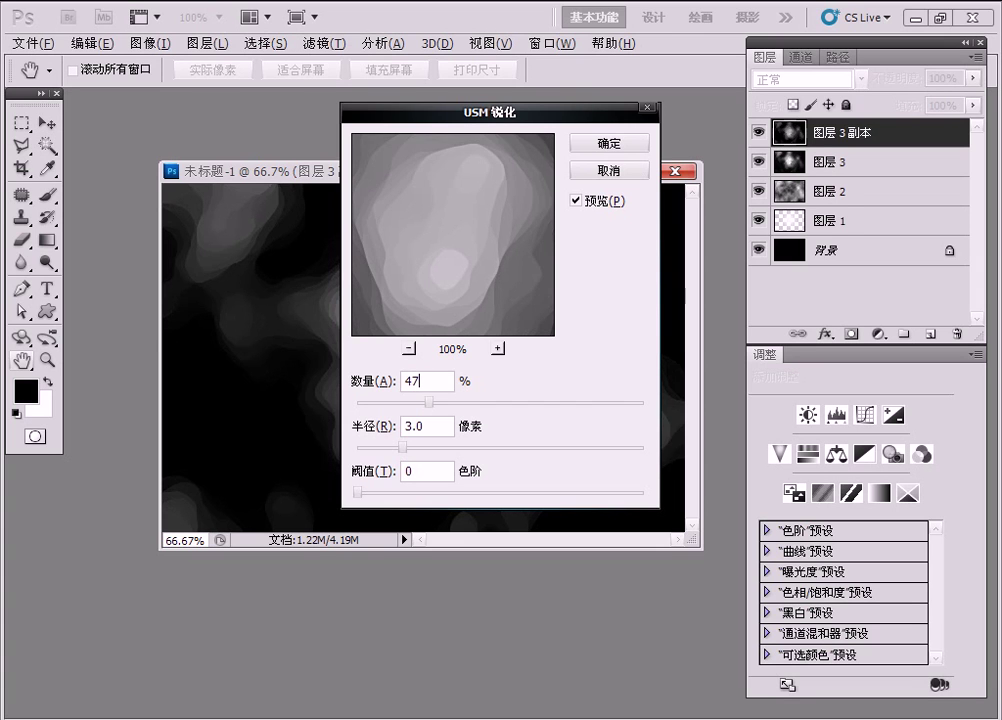
pyautogui.write('9')
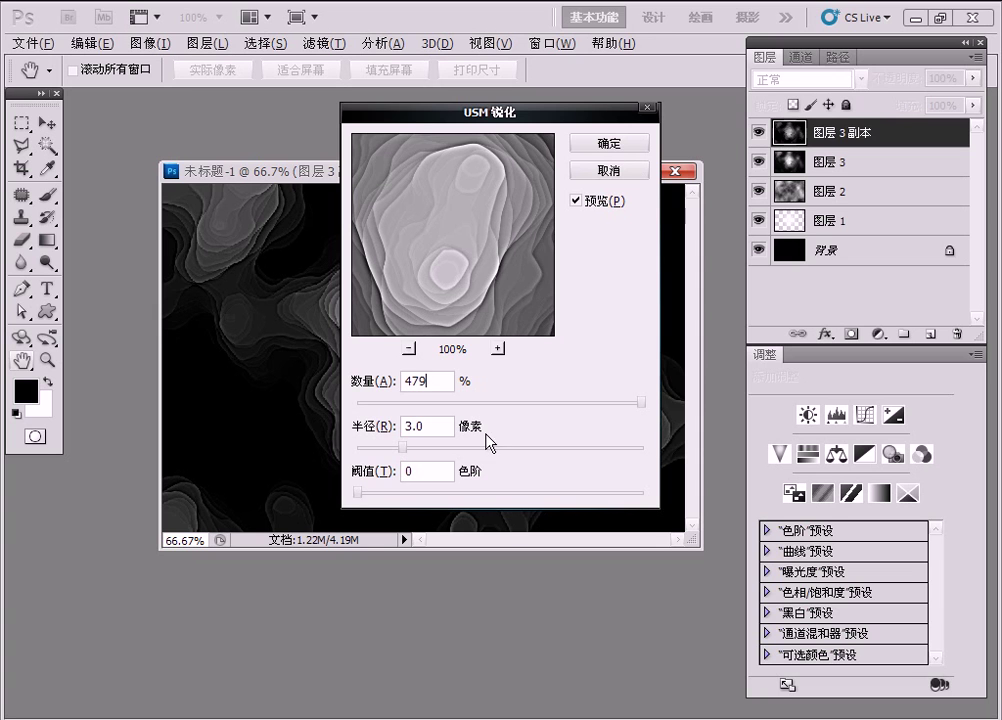
pyautogui.doubleClick(450, 426)
pyautogui.write('10')
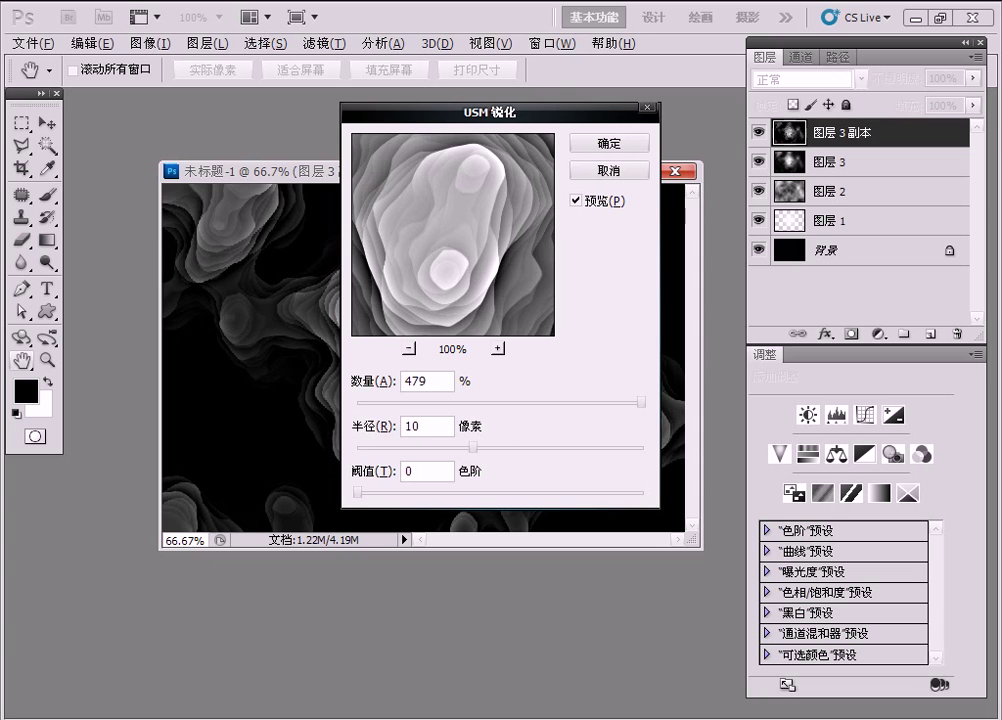
pyautogui.click(582, 147)
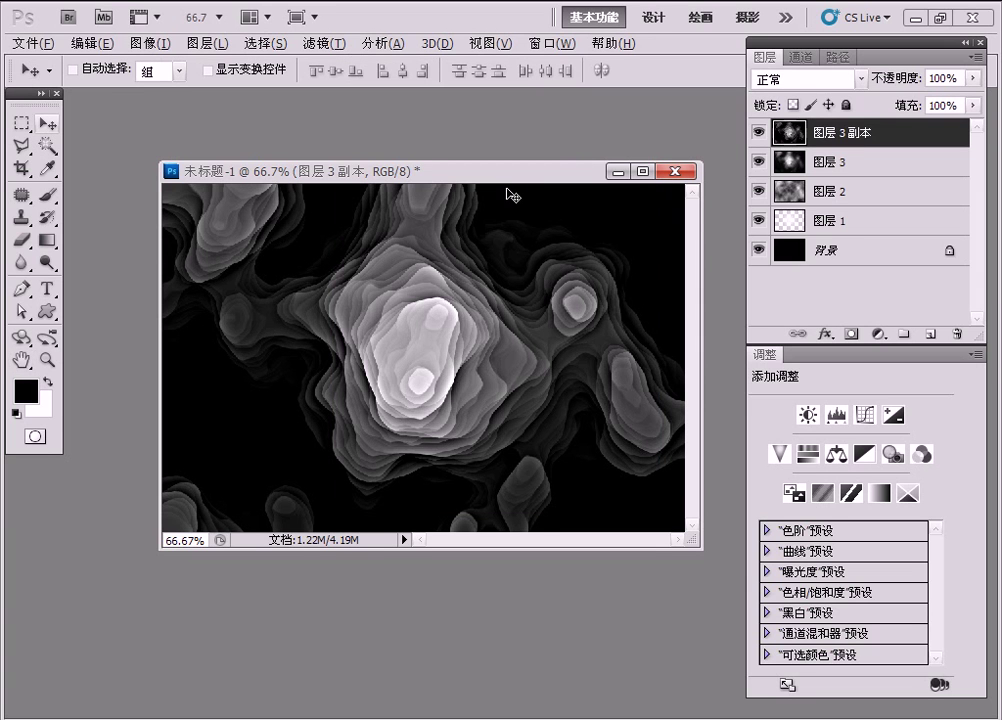
# - Set 图层 3 副本 to Multiply blend mode with a 75% fill
pyautogui.click(858, 79)
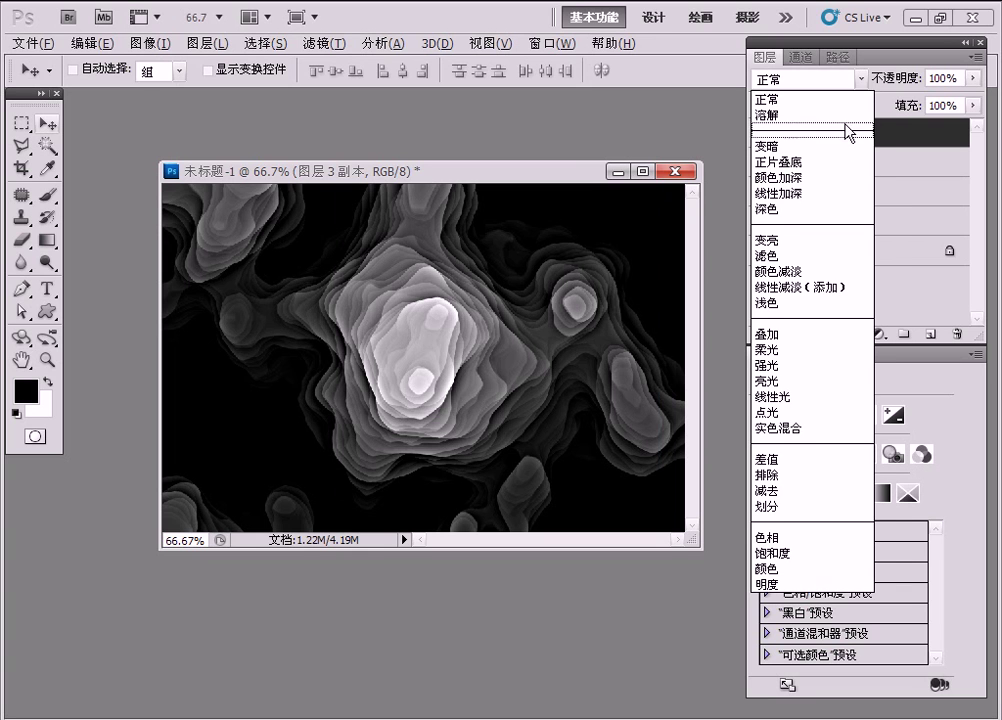
pyautogui.click(777, 161)
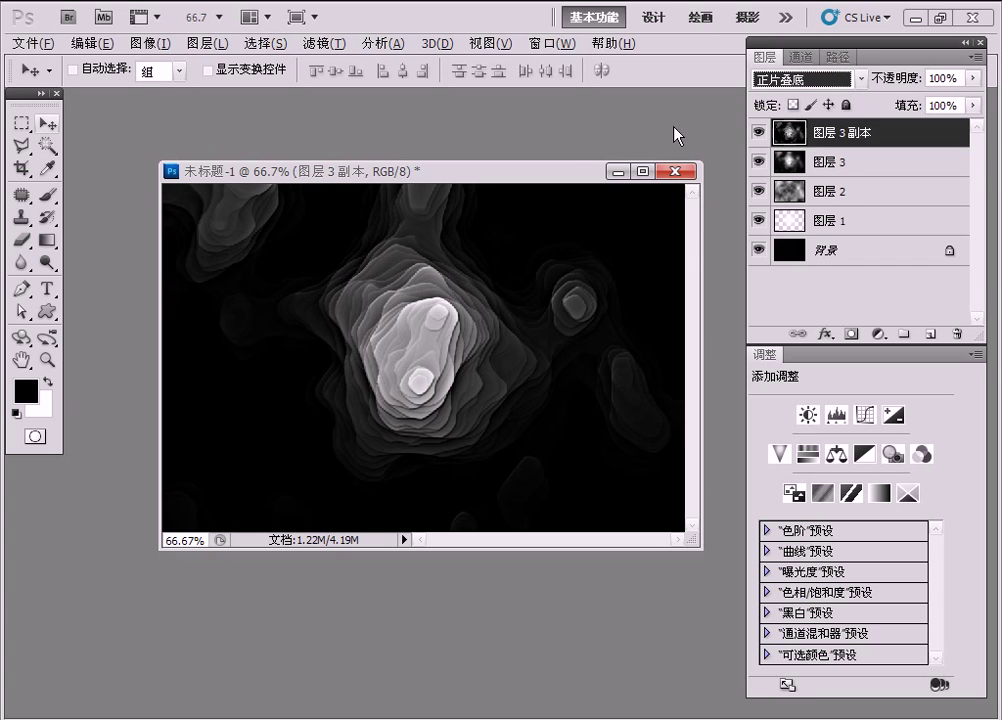
pyautogui.click(945, 105)
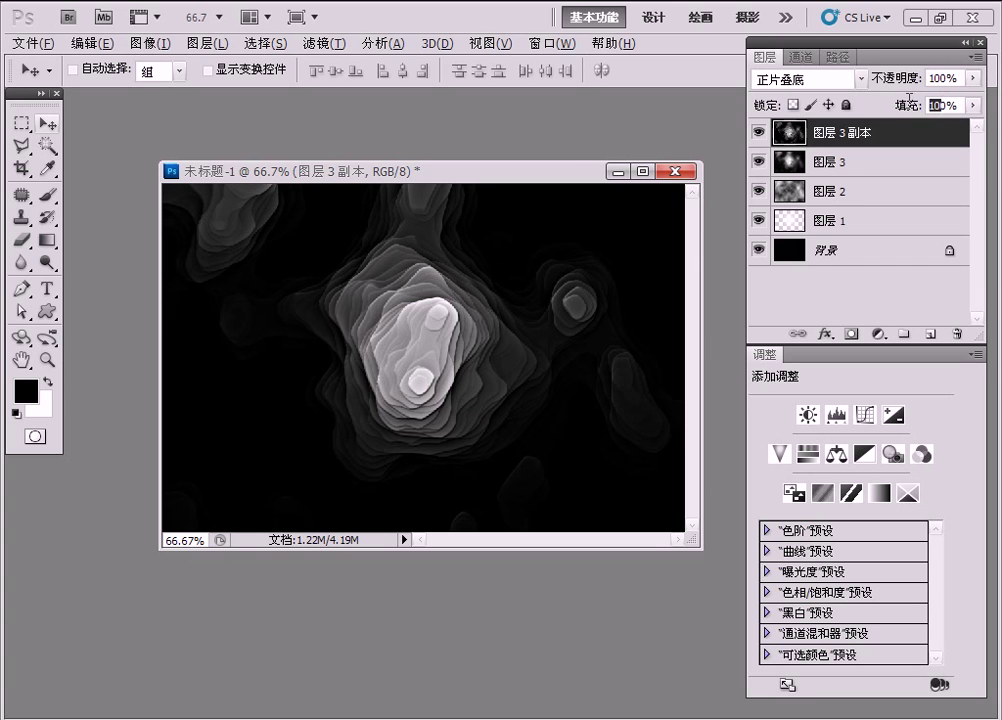
pyautogui.write('7')
pyautogui.press('Return')
pyautogui.write('5')
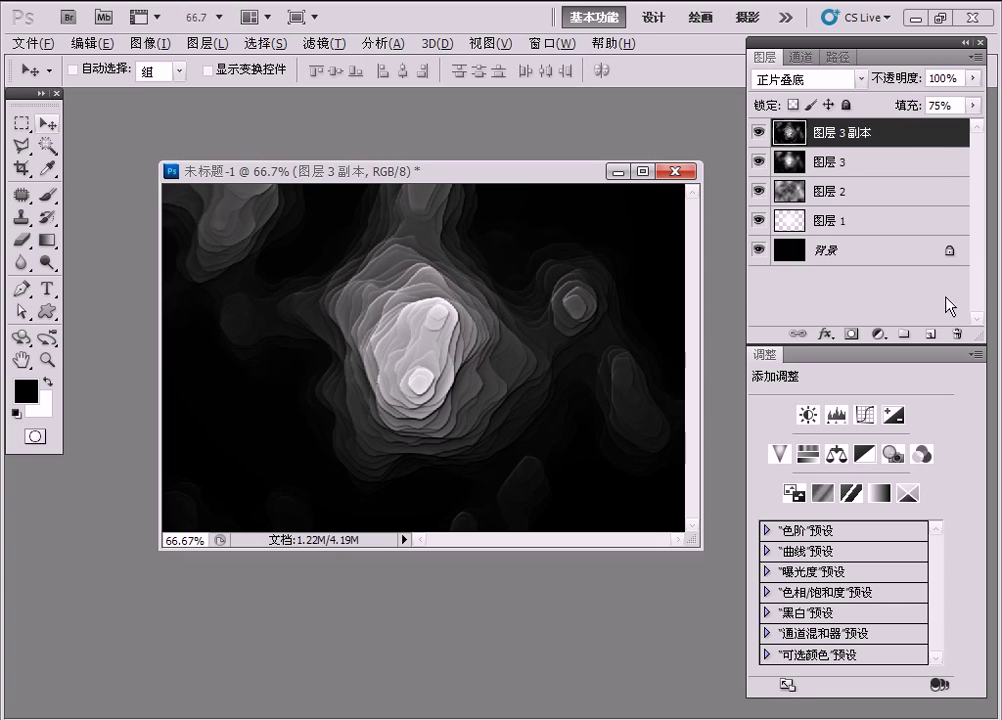
# - Add a cream-tan-brown Gradient Map adjustment layer, then a new empty layer above it
pyautogui.click(877, 338)
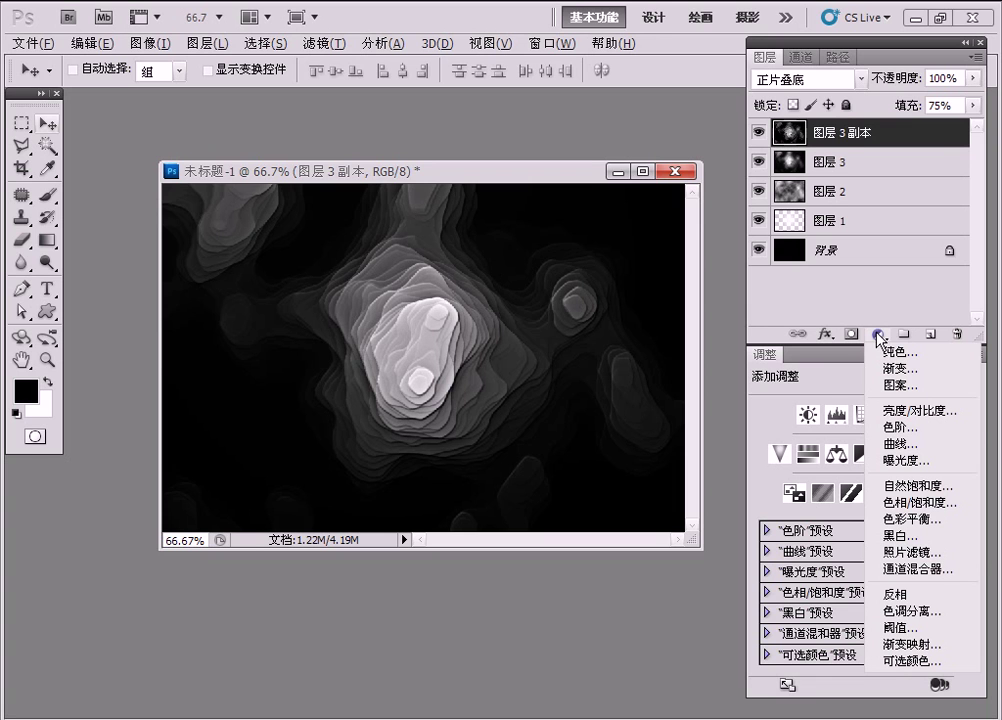
pyautogui.click(935, 644)
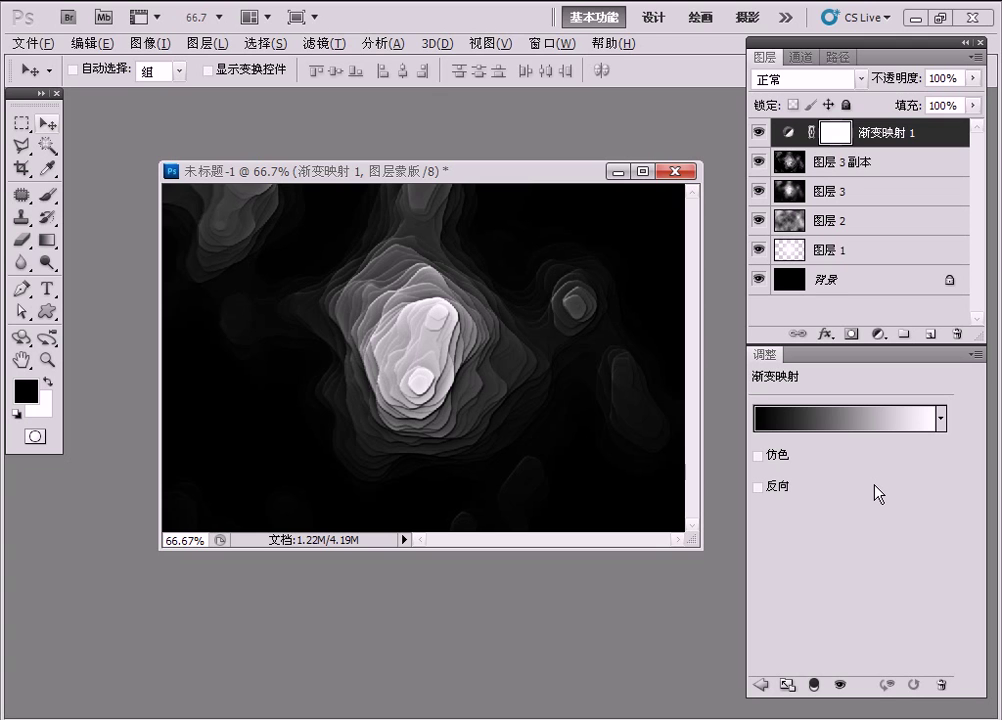
pyautogui.click(874, 428)
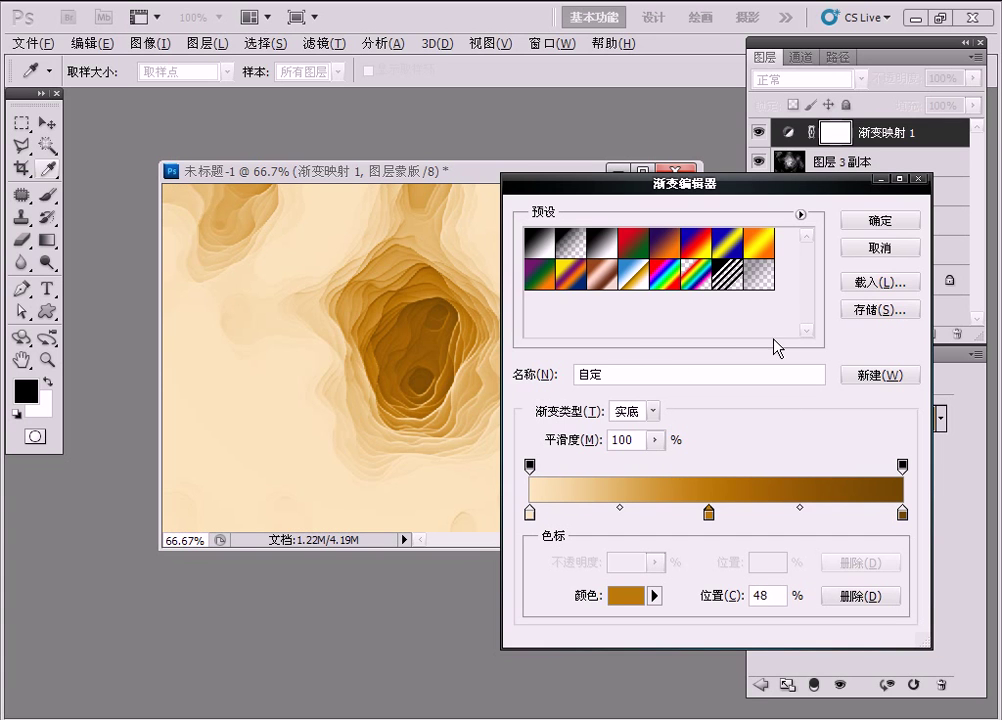
pyautogui.click(882, 221)
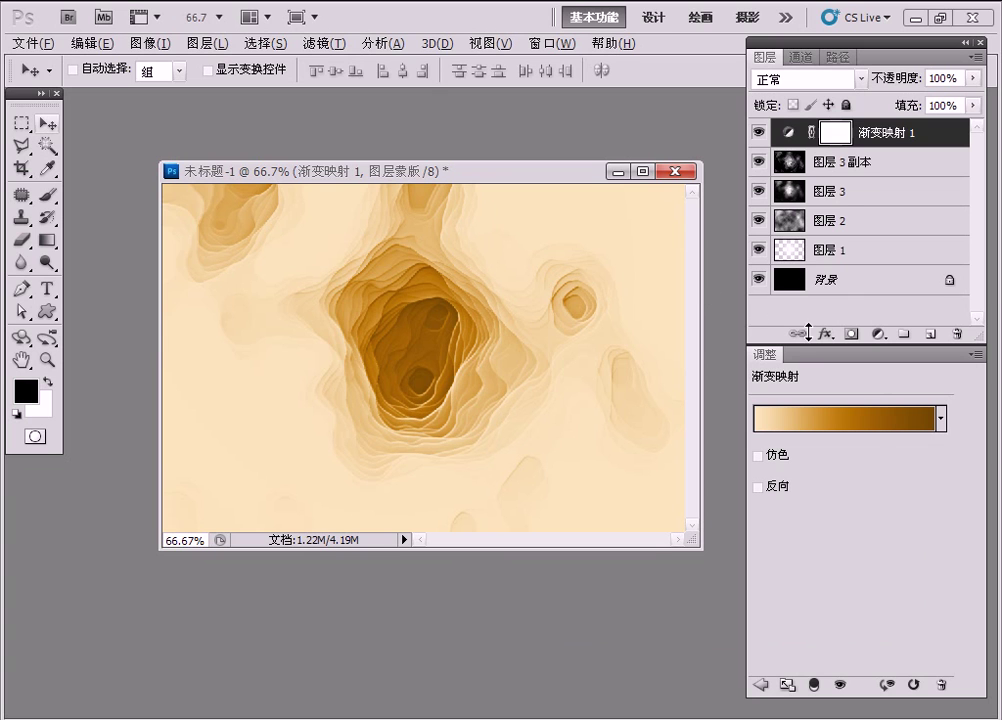
pyautogui.click(935, 341)
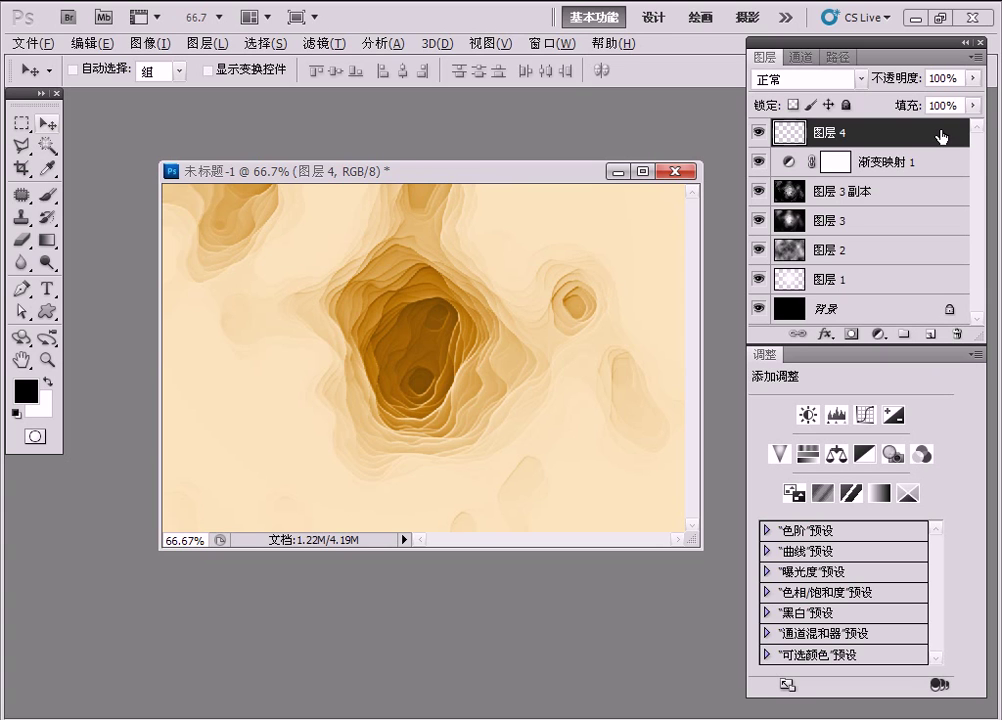
# - Move 图层 4 below the 渐变映射 1 gradient map layer
pyautogui.moveTo(940, 136); pyautogui.dragTo(937, 178)
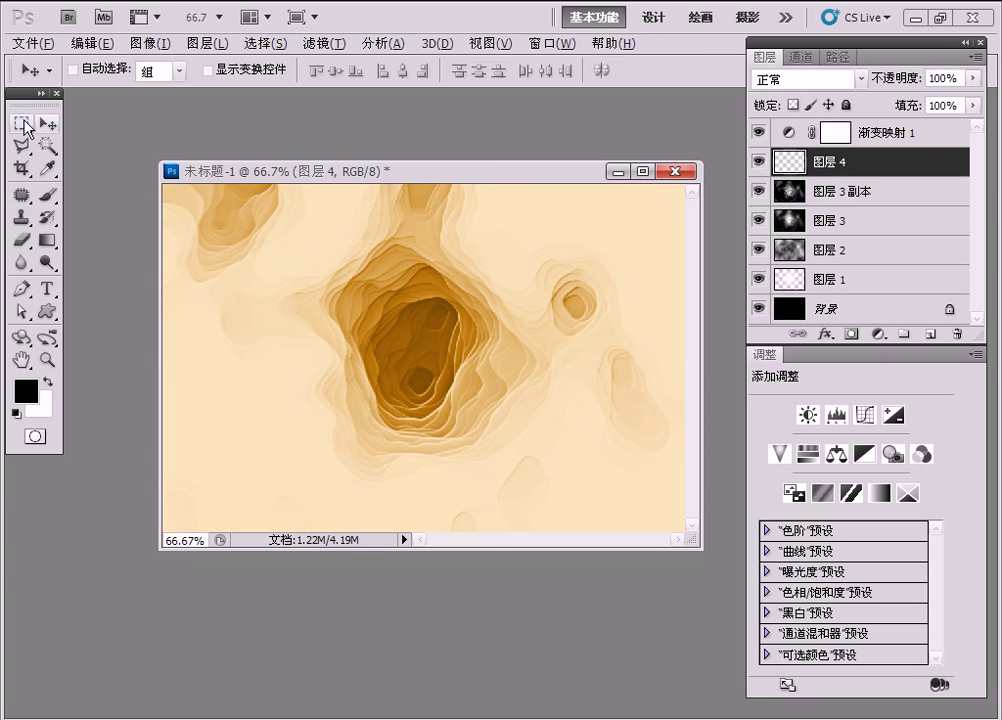
pyautogui.click(22, 123)
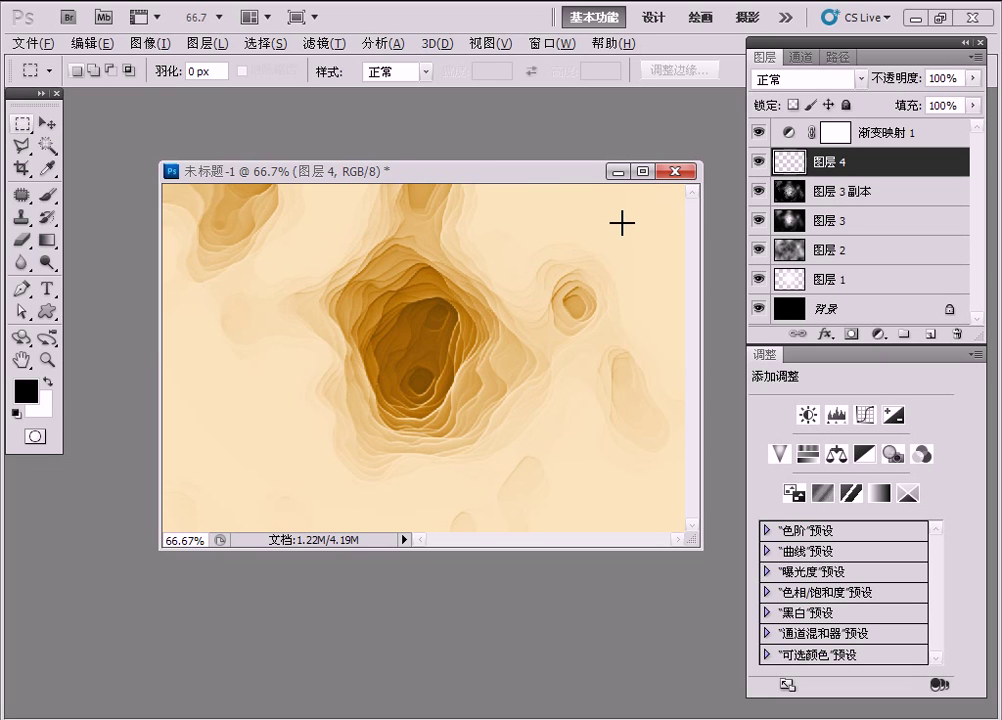
# - Fill a small square selection near the top-right with RGB 227/190/115, then deselect
pyautogui.moveTo(622, 202); pyautogui.dragTo(675, 261)
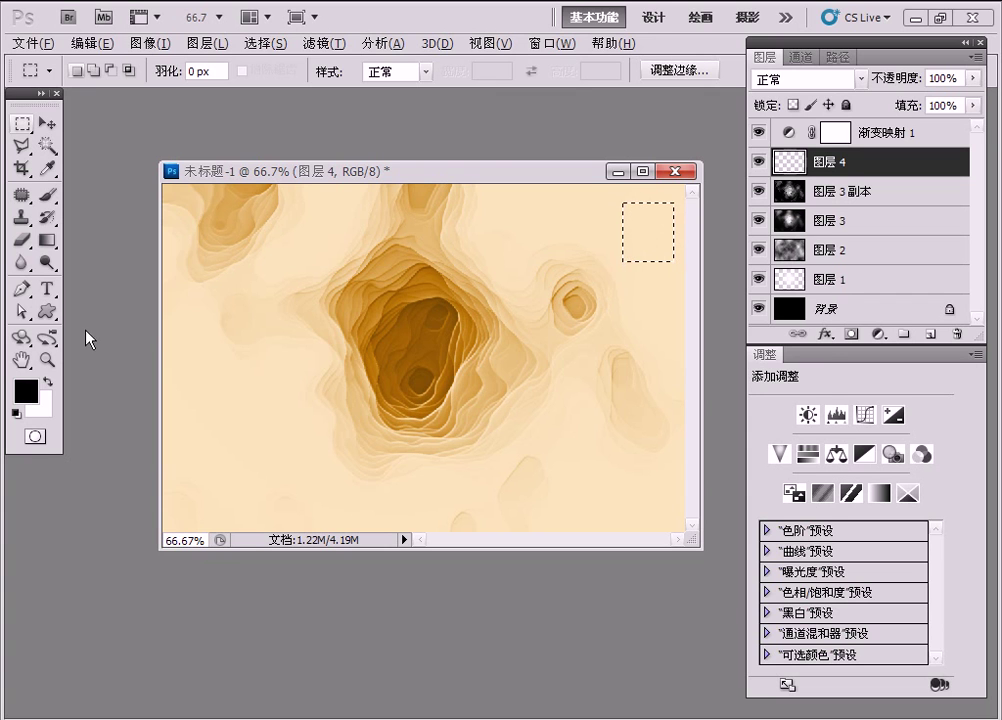
pyautogui.click(25, 390)
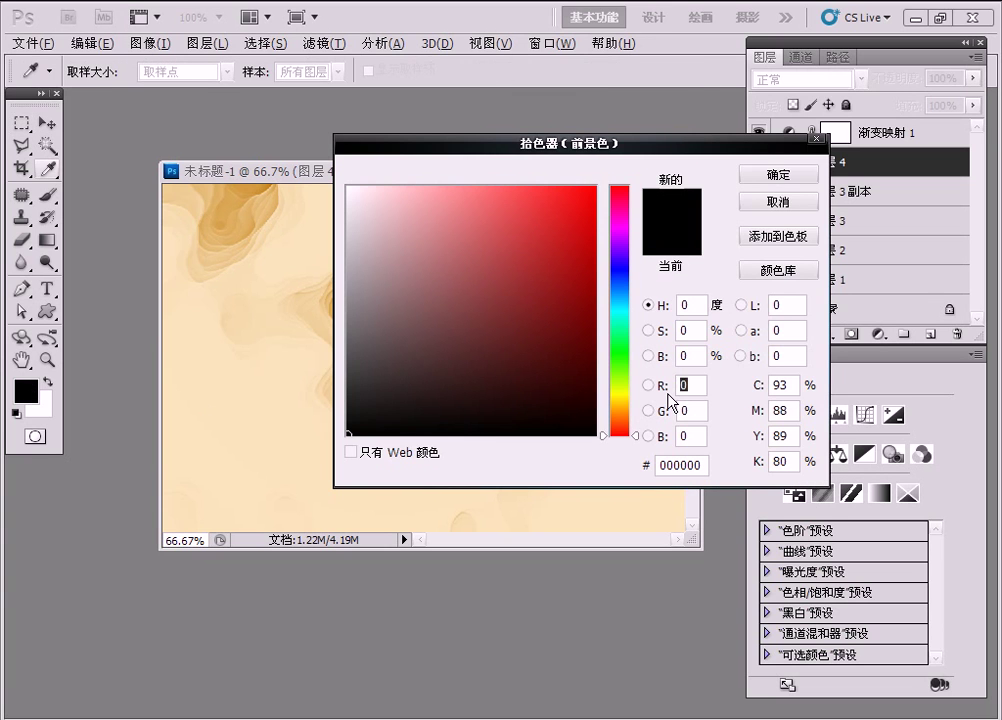
pyautogui.write('22')
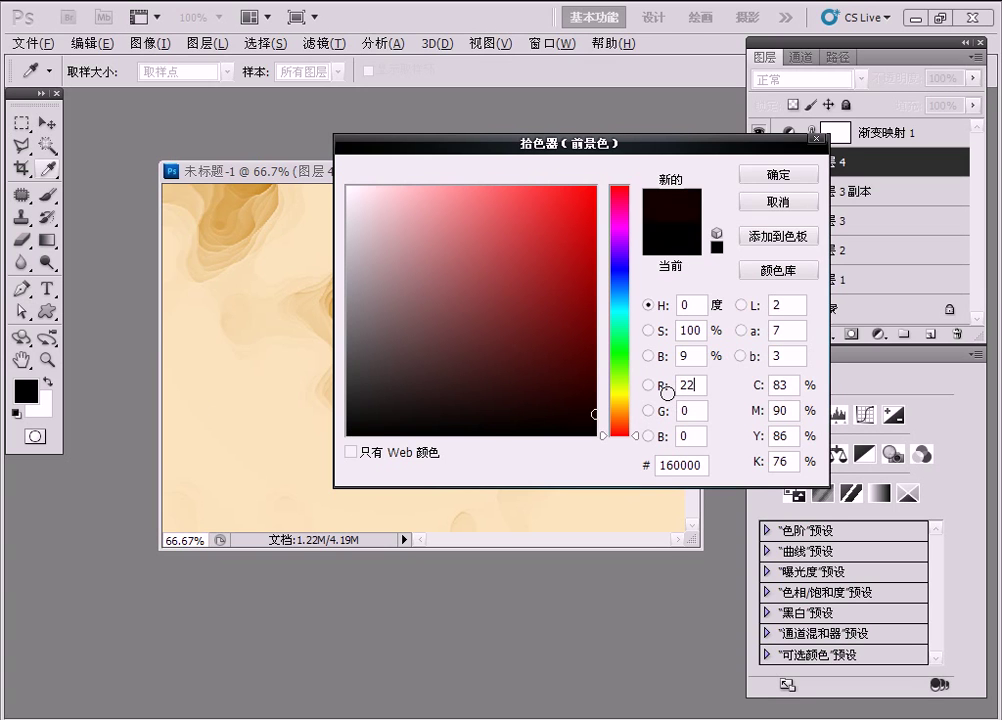
pyautogui.write('7')
pyautogui.click(695, 412)
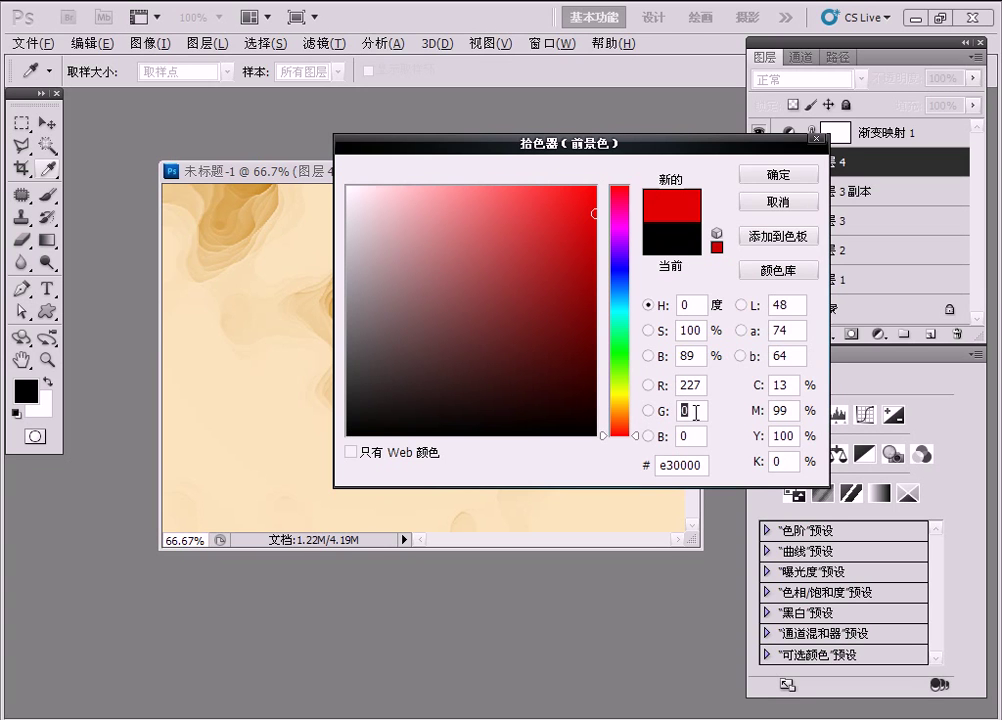
pyautogui.write('190')
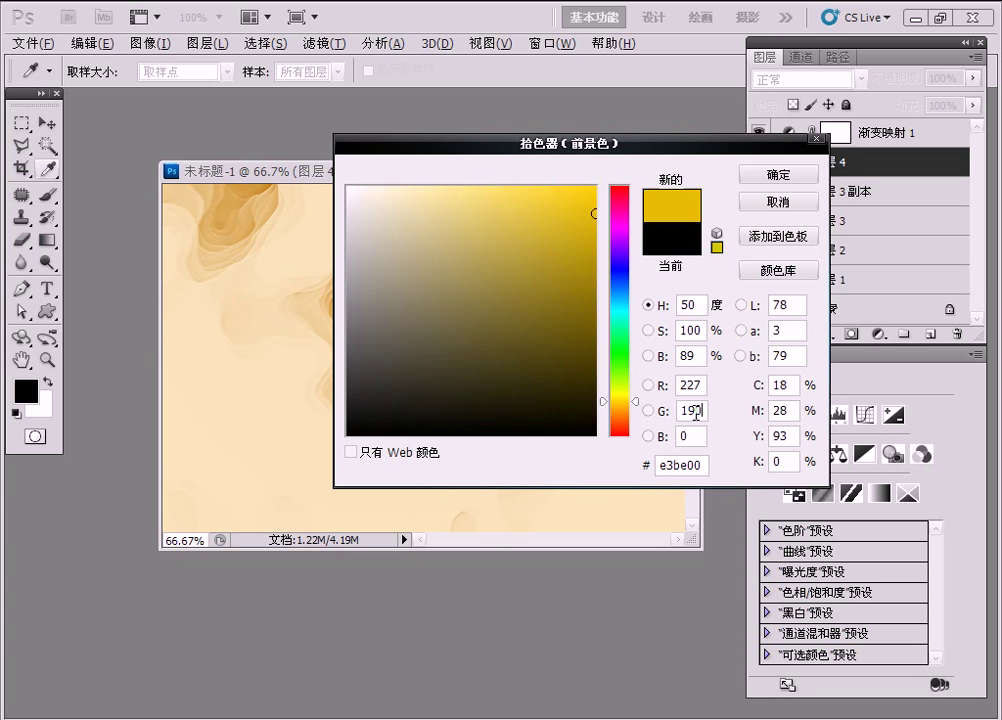
pyautogui.click(697, 437)
pyautogui.write('115')
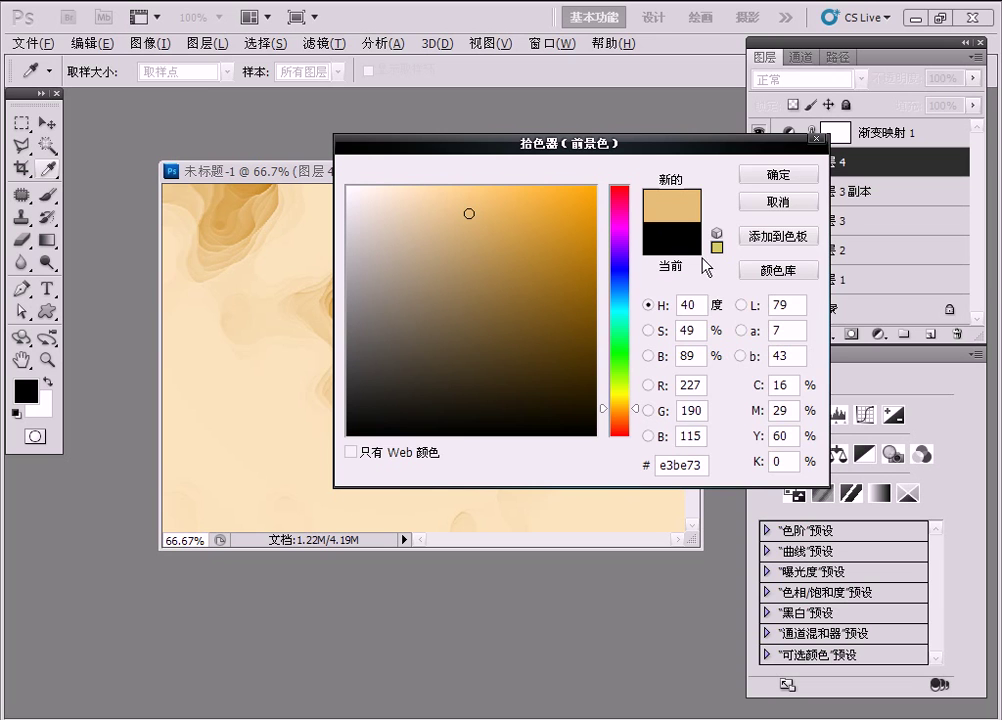
pyautogui.click(778, 175)
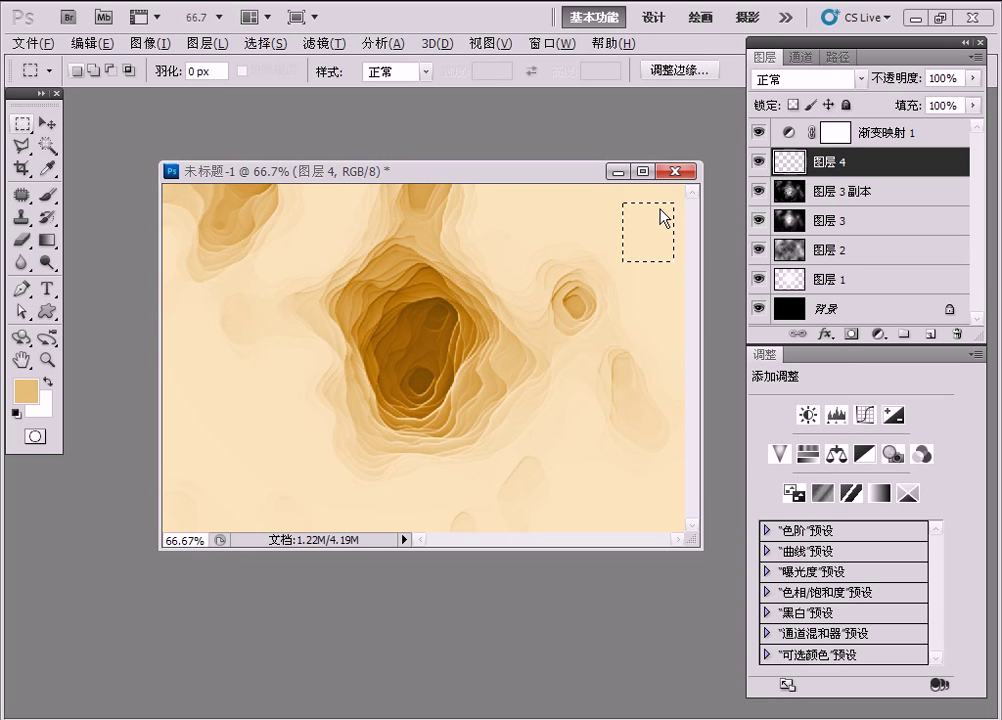
pyautogui.hotkey('alt', 'BackSpace')
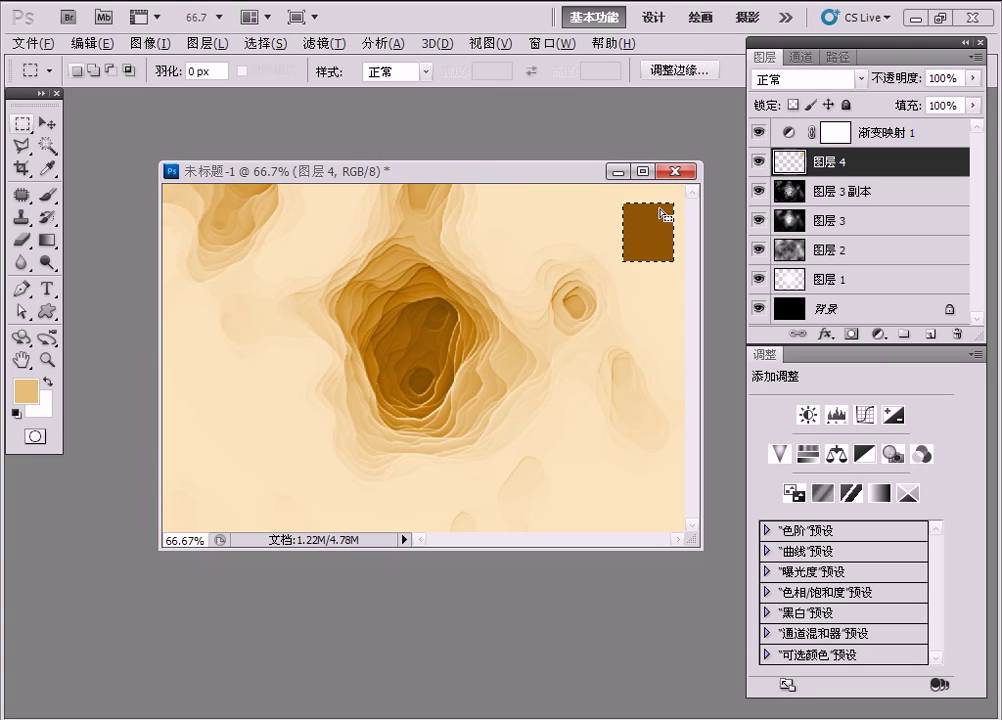
pyautogui.hotkey('ctrl', 'd')
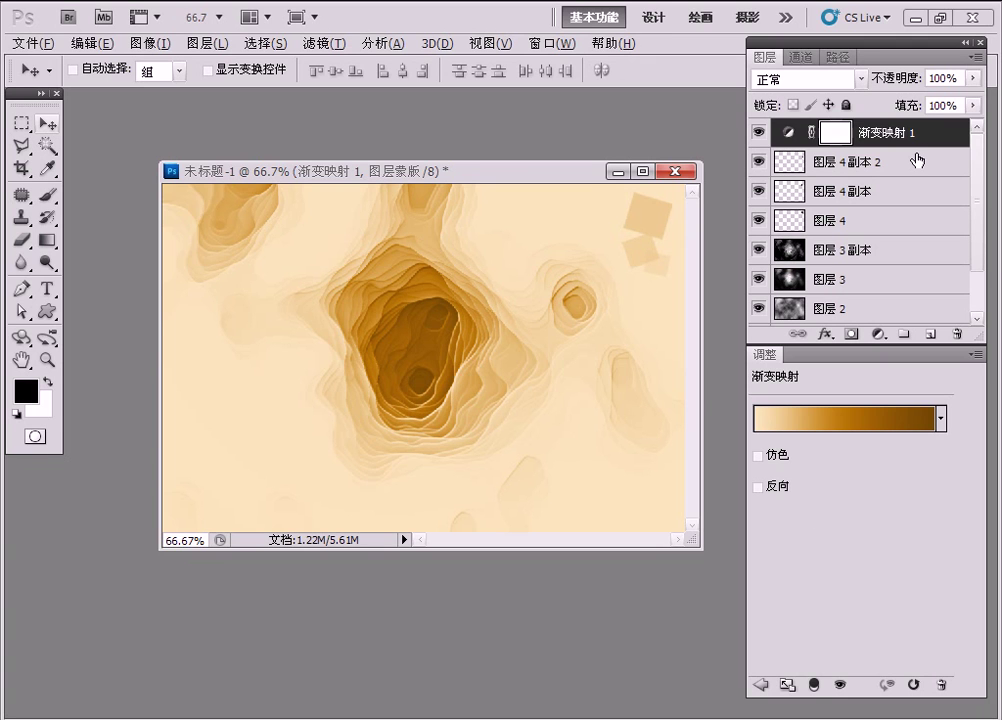
# - Add a Levels adjustment layer with input levels 53, 0.64 and 247
pyautogui.click(878, 334)
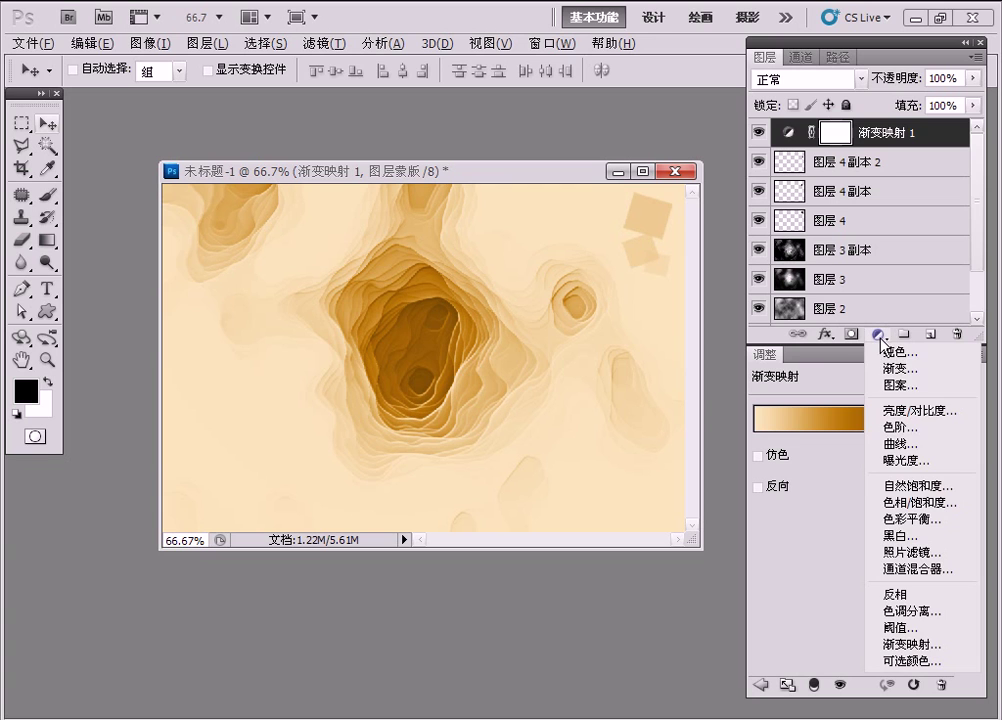
pyautogui.click(929, 428)
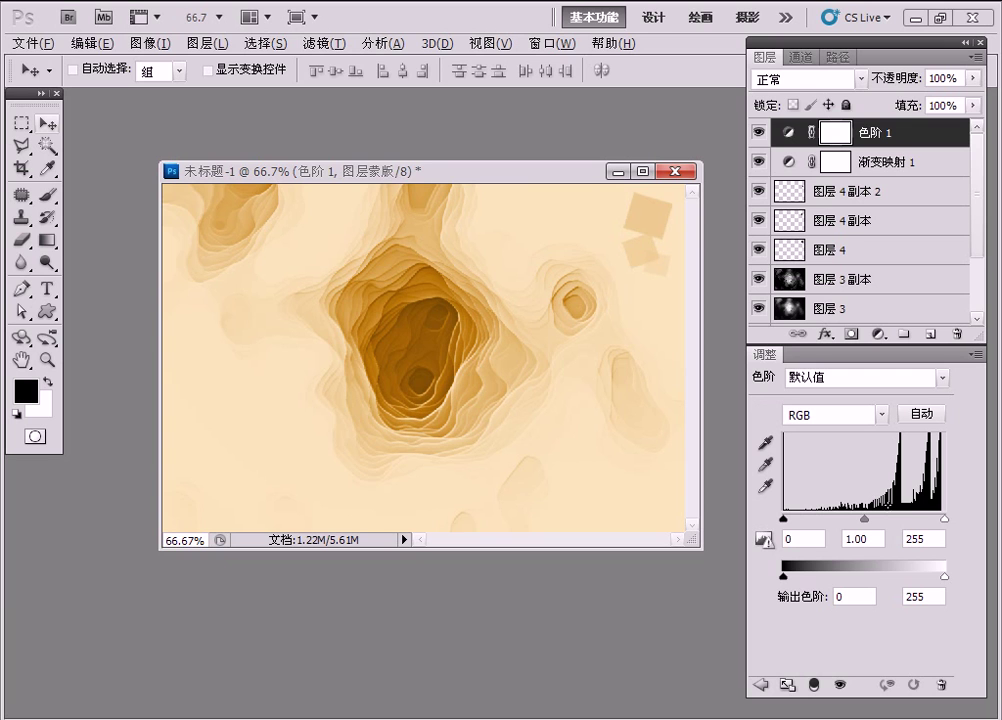
pyautogui.click(816, 538)
pyautogui.write('53')
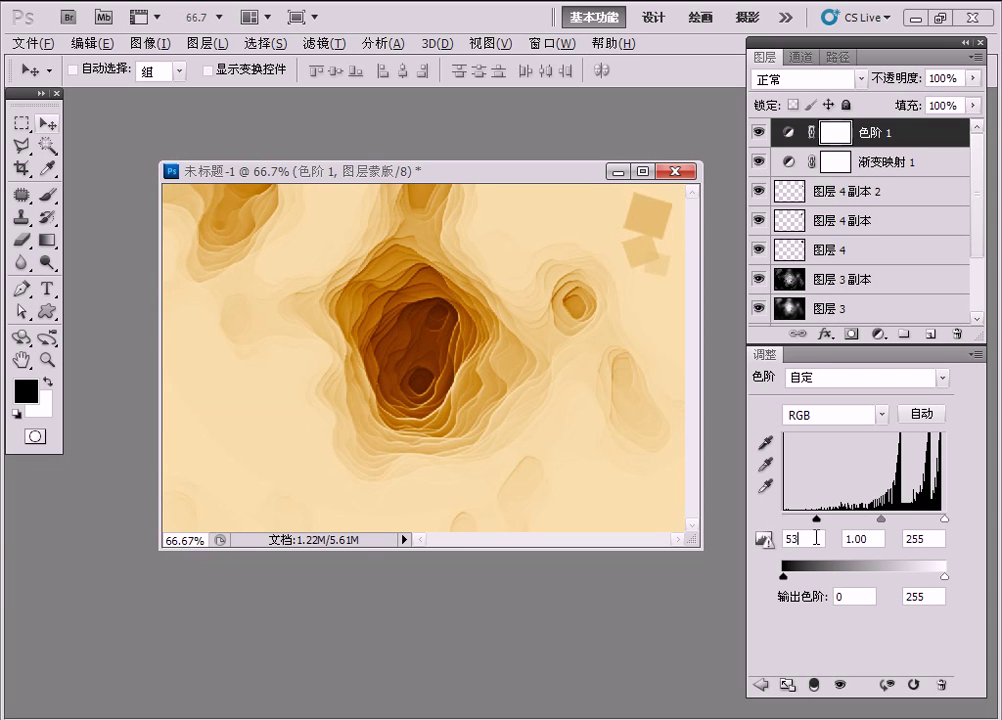
pyautogui.click(868, 537)
pyautogui.doubleClick(868, 537)
pyautogui.write('0.64')
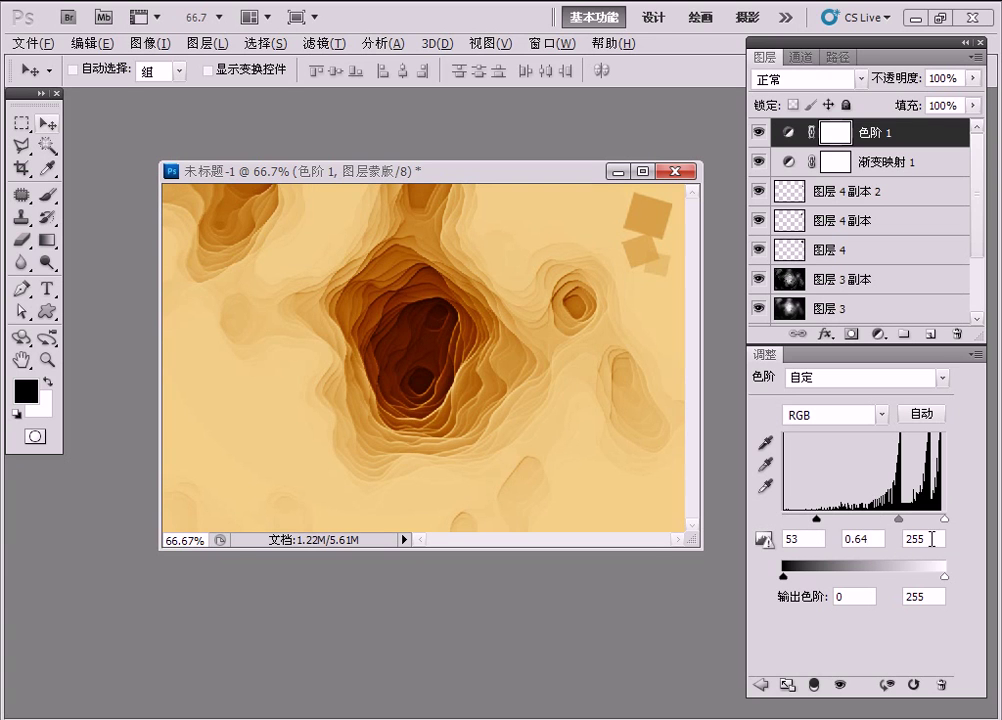
pyautogui.doubleClick(931, 539)
pyautogui.write('2')
pyautogui.write('47')
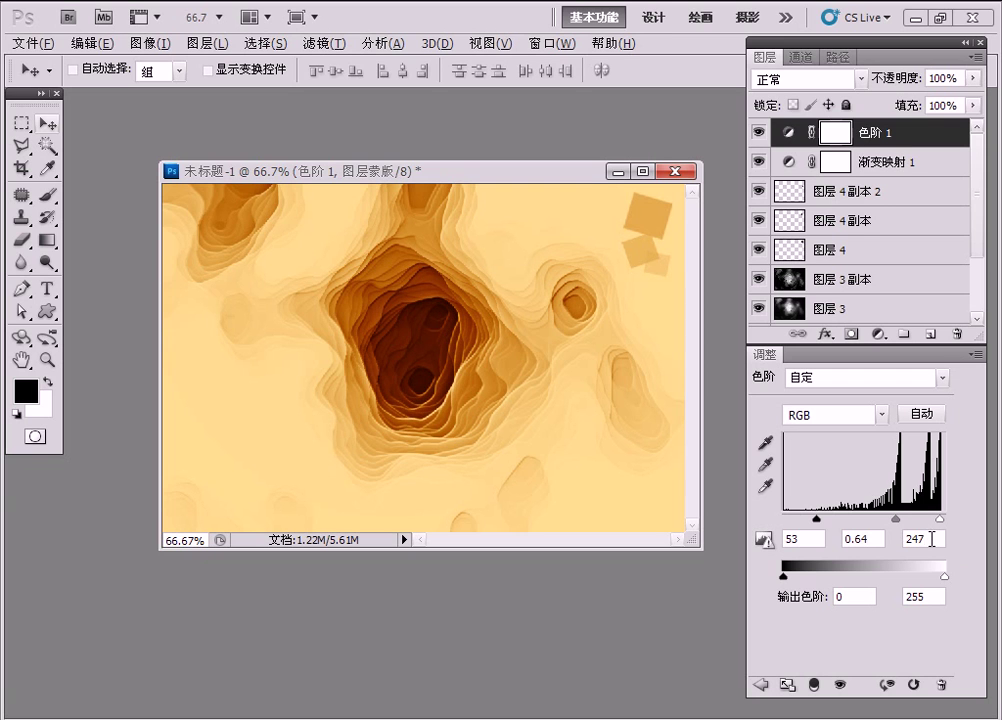